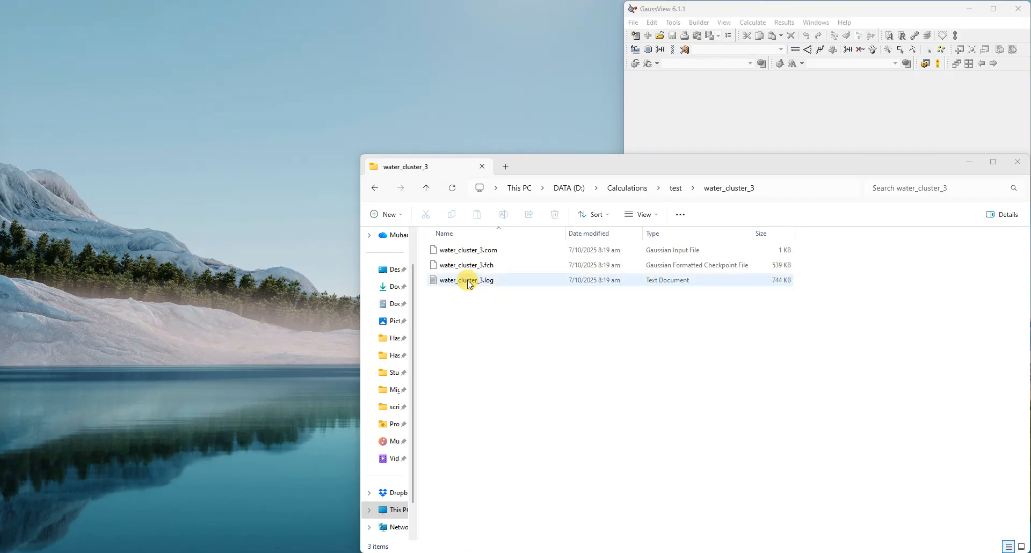
Open water_cluster_3.log in GaussView and bring up its Vibrations results beside the molecule view.
drag(469, 281, 913, 133)
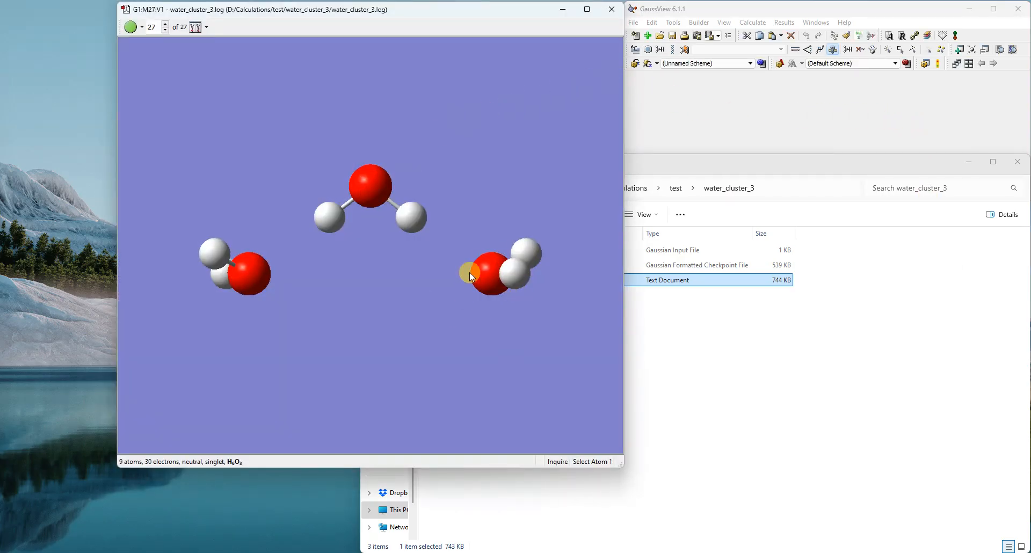
click(784, 22)
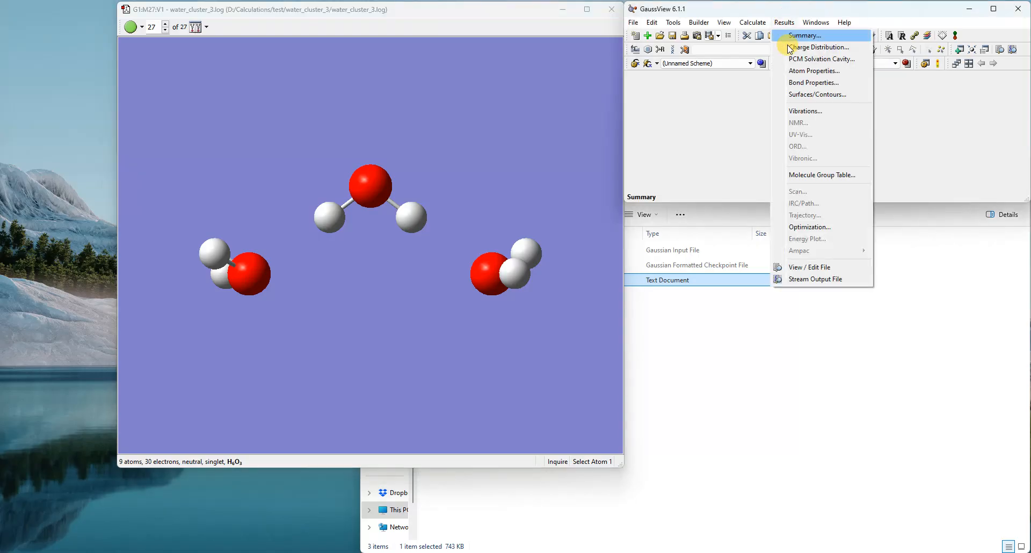
click(805, 110)
drag(387, 182, 809, 79)
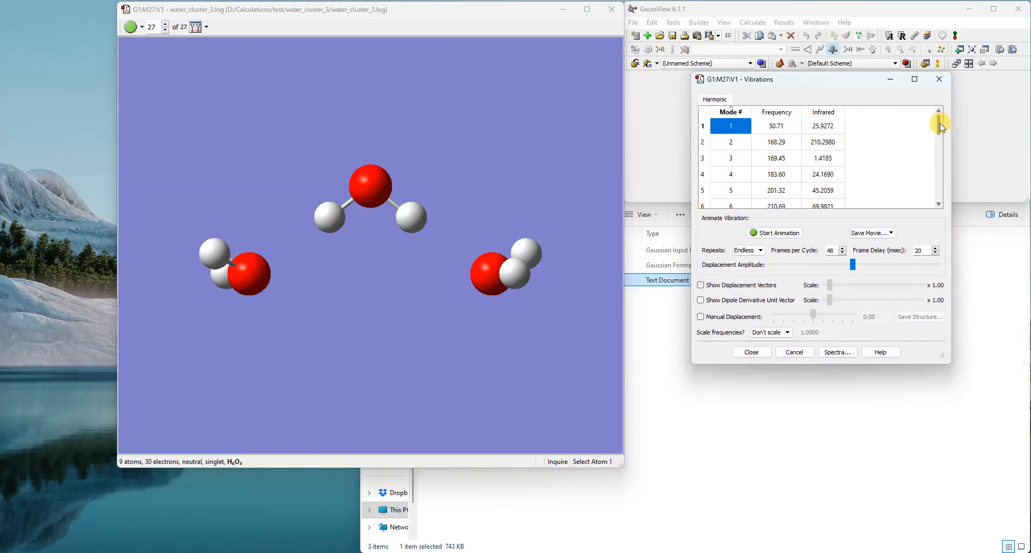
Select vibration mode 17 at 3594.86 and preview its animation, then stop it.
drag(939, 124, 941, 215)
click(776, 136)
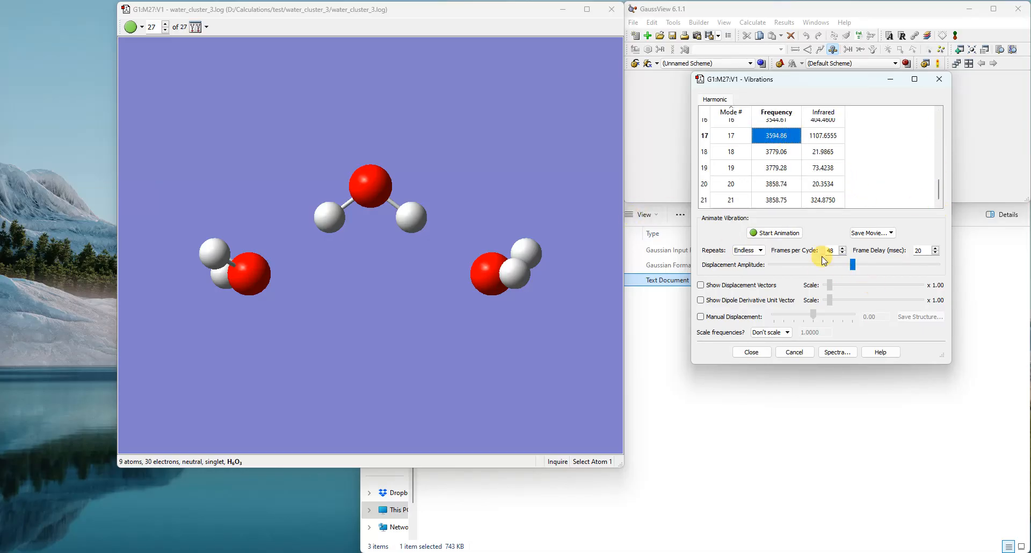
click(786, 233)
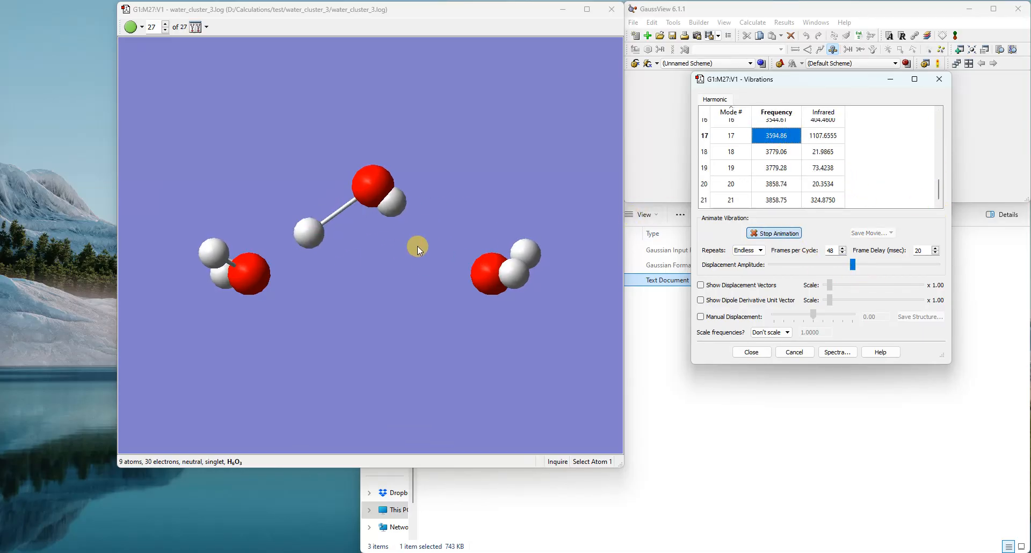
click(777, 234)
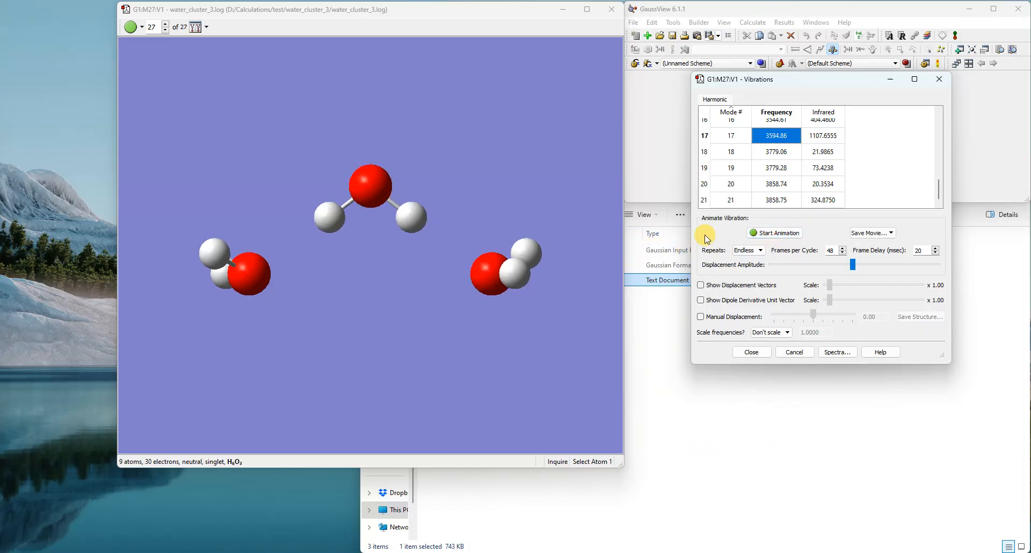
Save the selected vibration as a GIF movie file named "3594 vibration" in the water_cluster_3 folder.
click(886, 238)
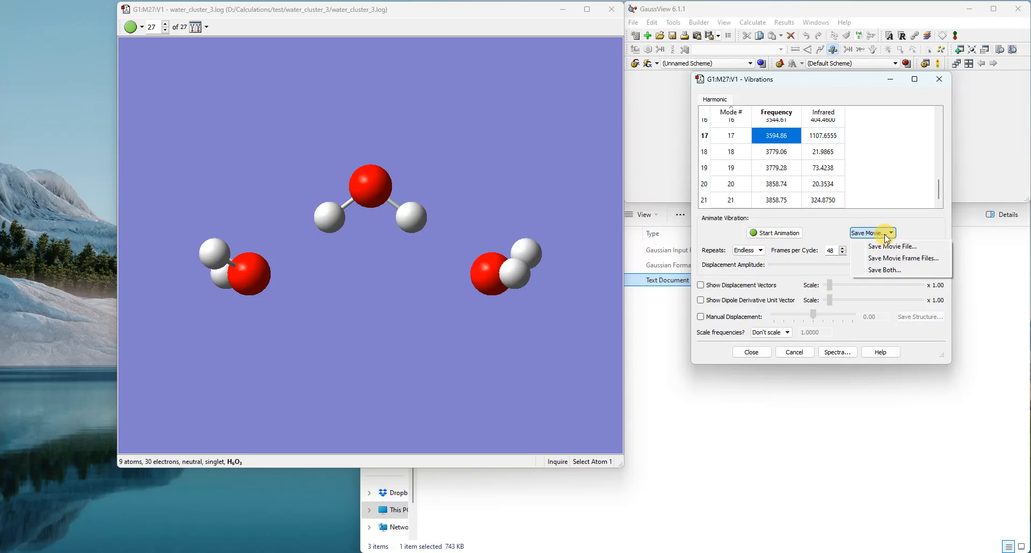
click(886, 236)
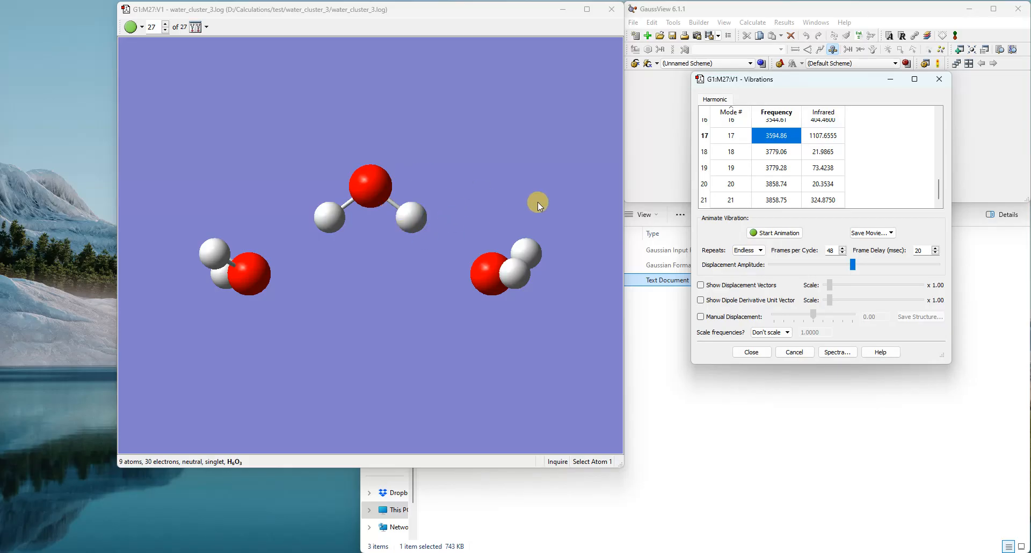
click(880, 233)
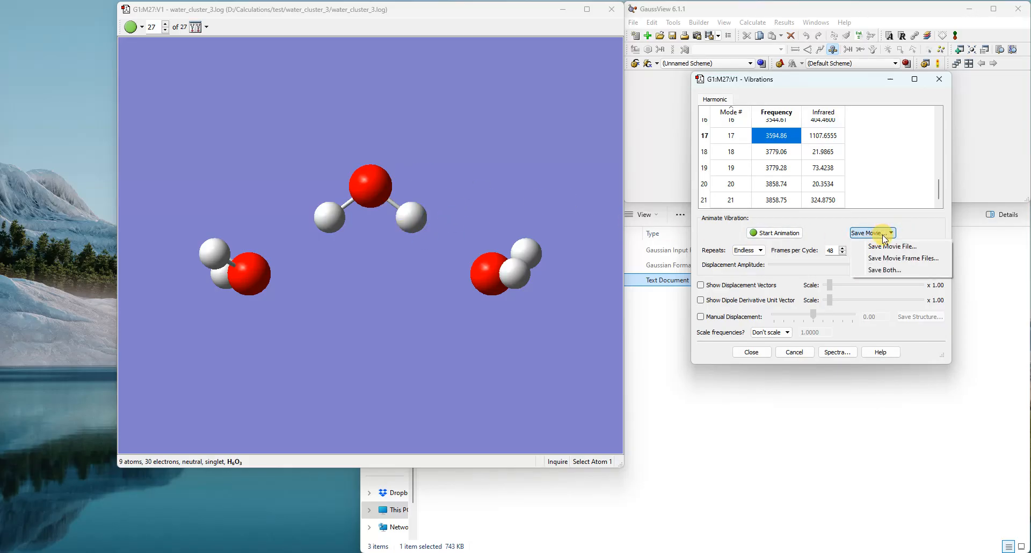
click(889, 247)
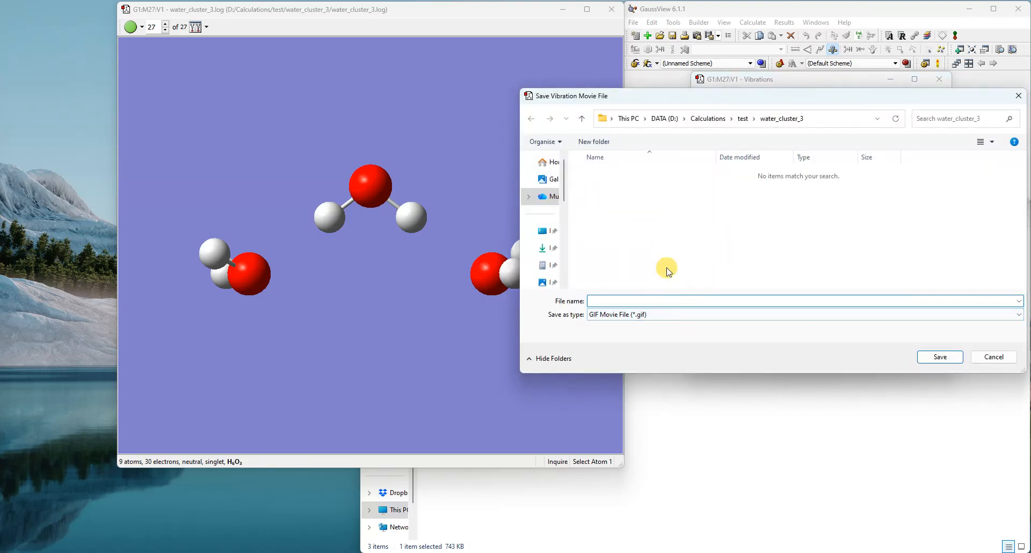
drag(713, 99, 666, 197)
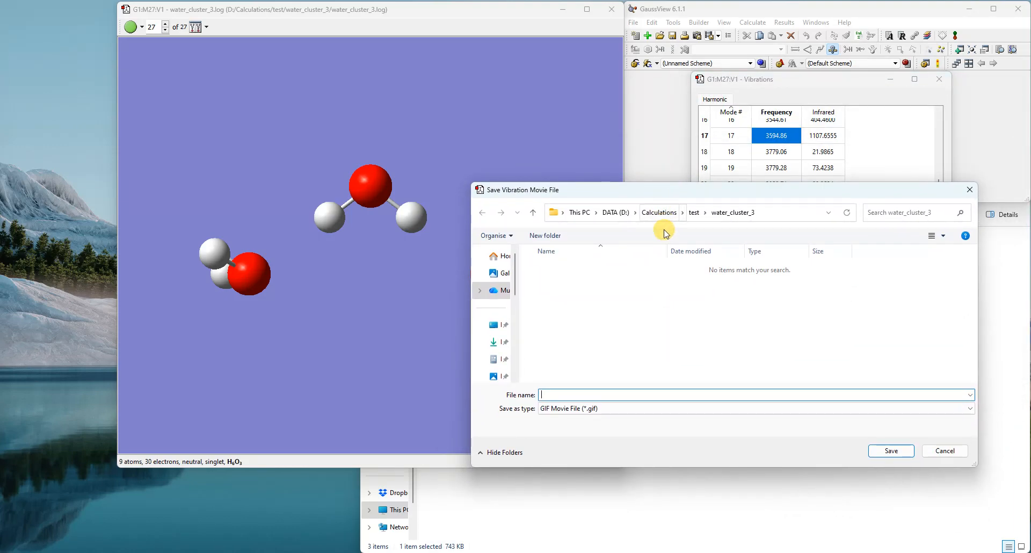
text(3594 vibration)
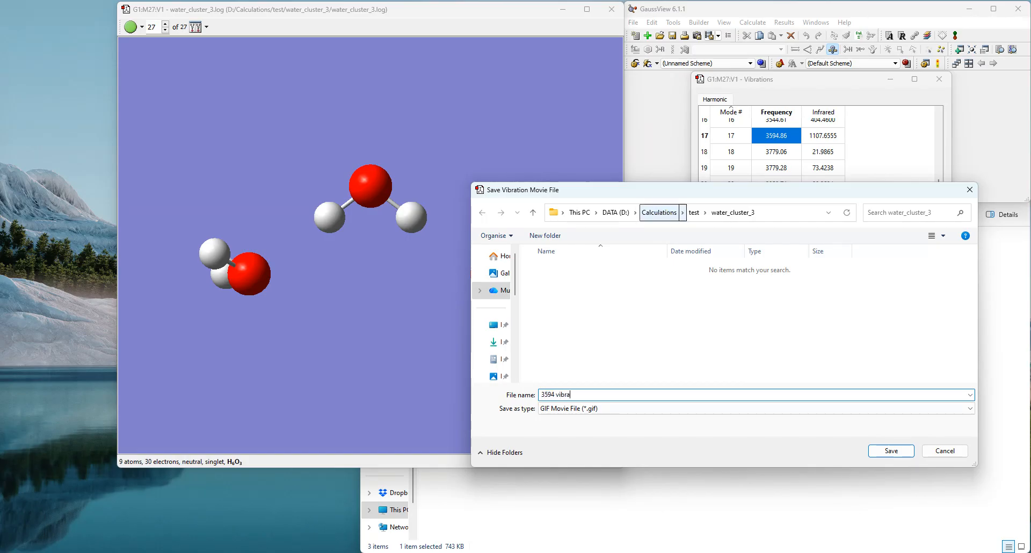
click(908, 450)
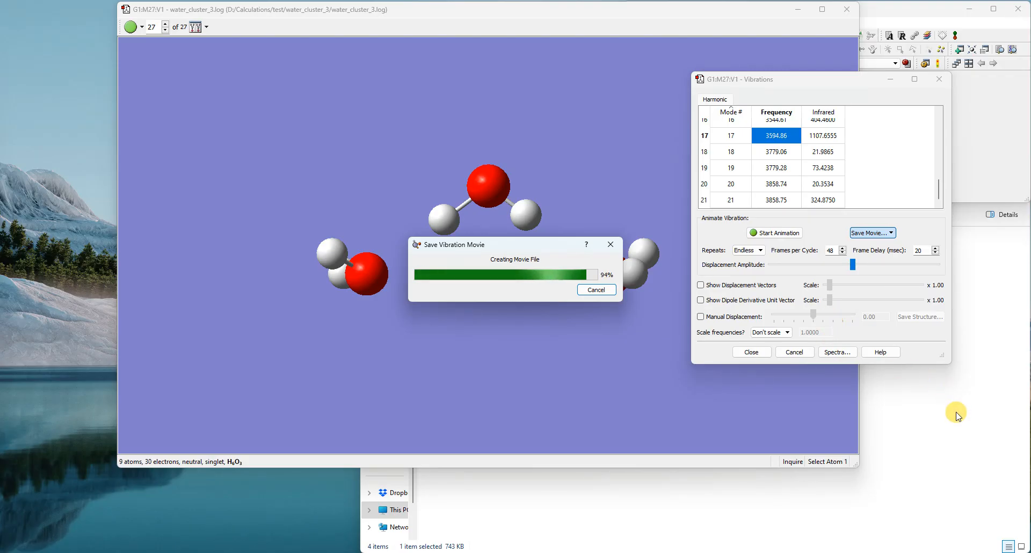
View the saved 3594 vibration.gif from the water_cluster_3 folder and close the viewer.
click(733, 408)
click(472, 295)
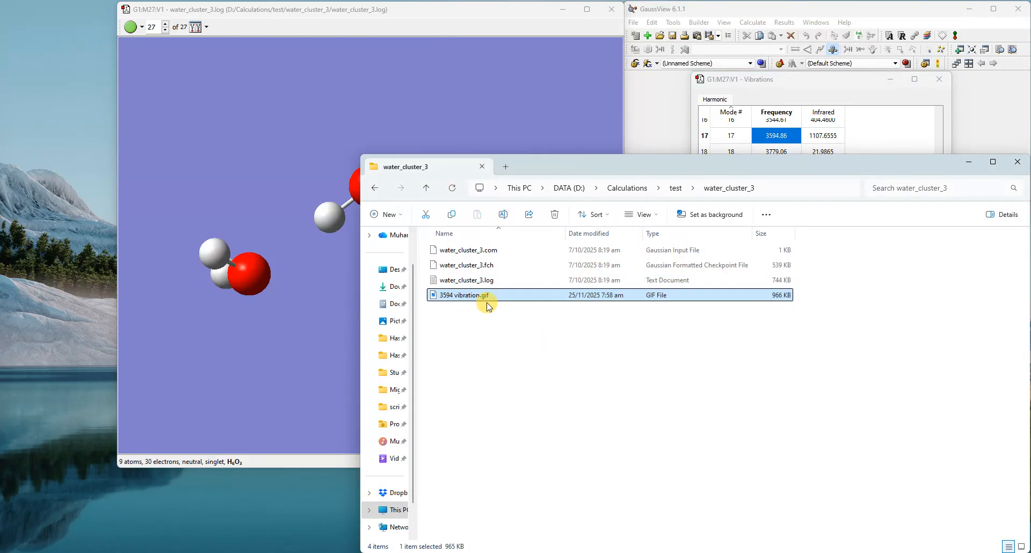
double_click(485, 298)
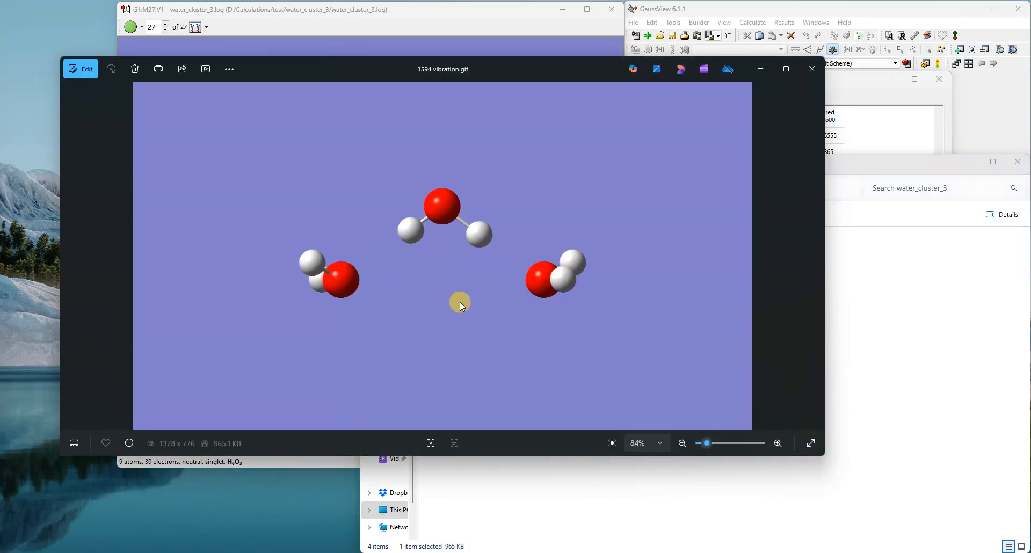
click(812, 69)
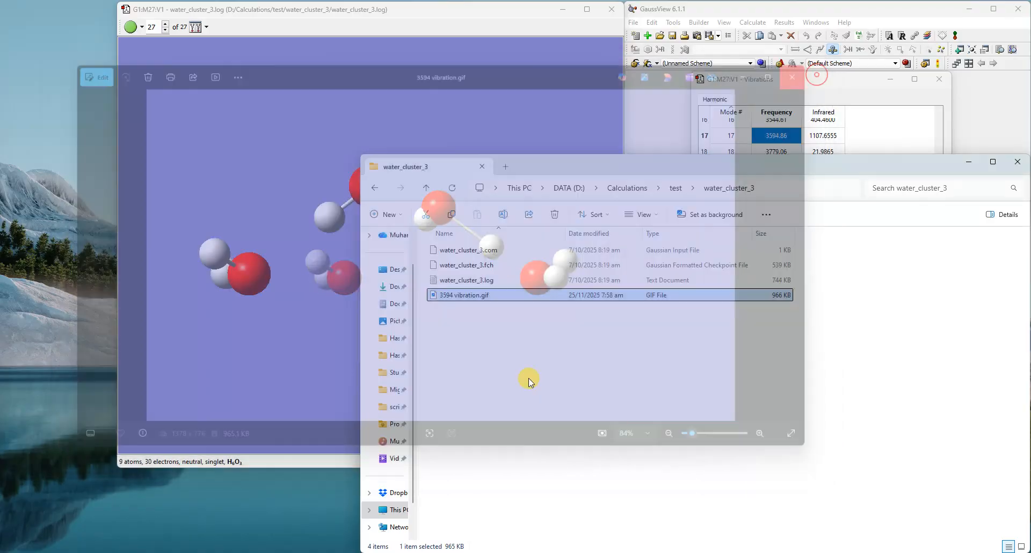
Switch to PowerPoint and insert 3594 vibration.gif from the folder onto the IR Spectrum slide.
click(739, 552)
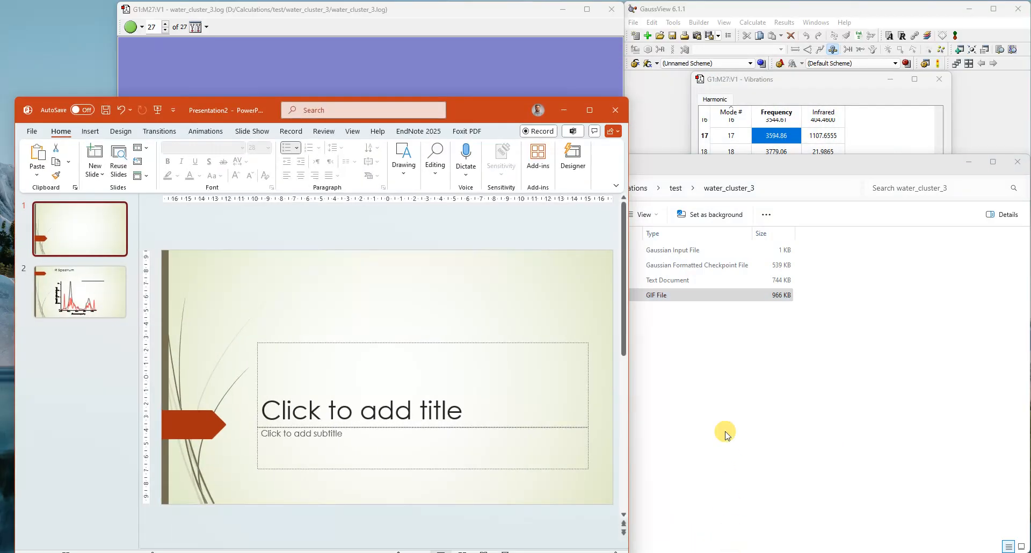
click(71, 287)
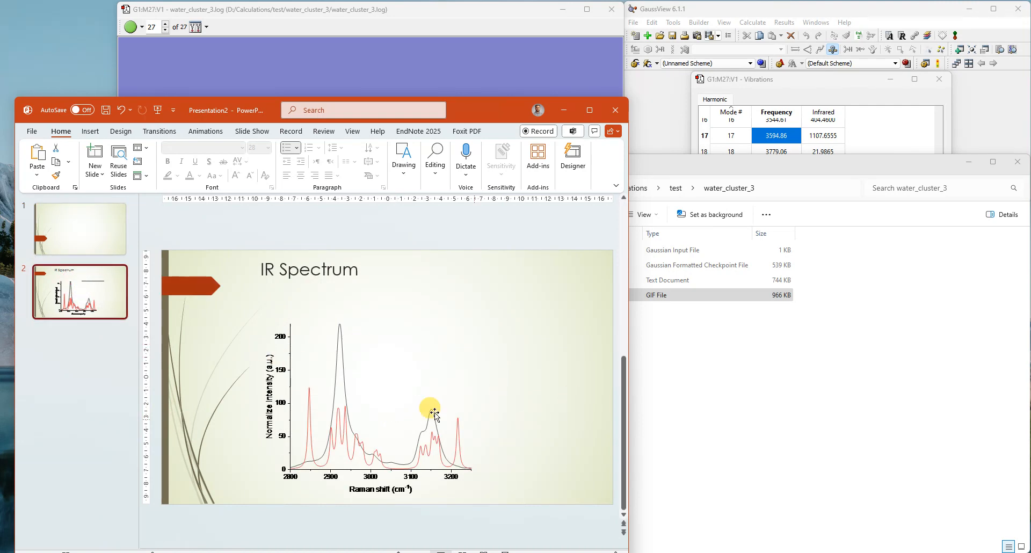
click(701, 365)
click(445, 299)
drag(444, 298, 337, 339)
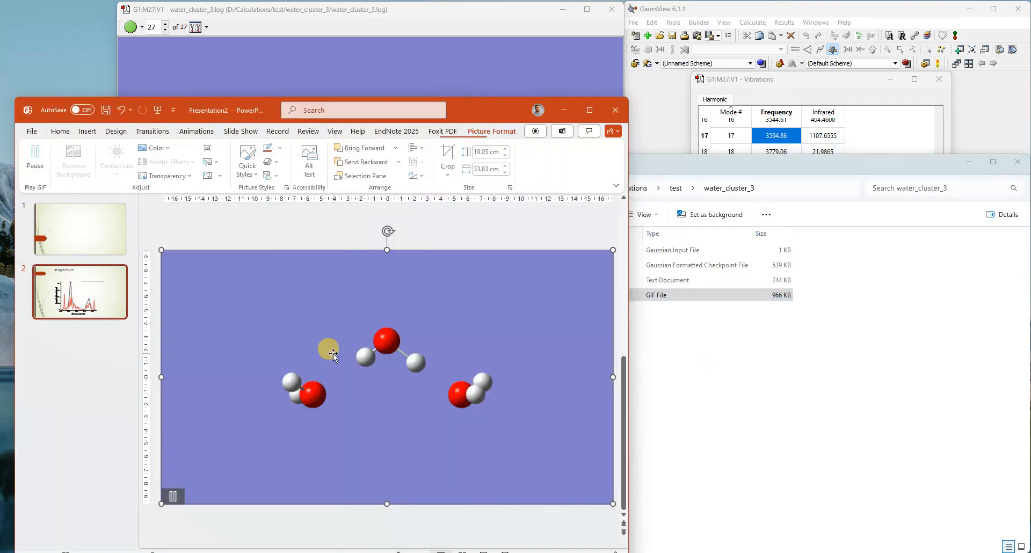
Shrink the GIF on the IR Spectrum slide to about 7.96 by 14.13 cm and place it over the plot's upper right area.
drag(162, 250, 319, 306)
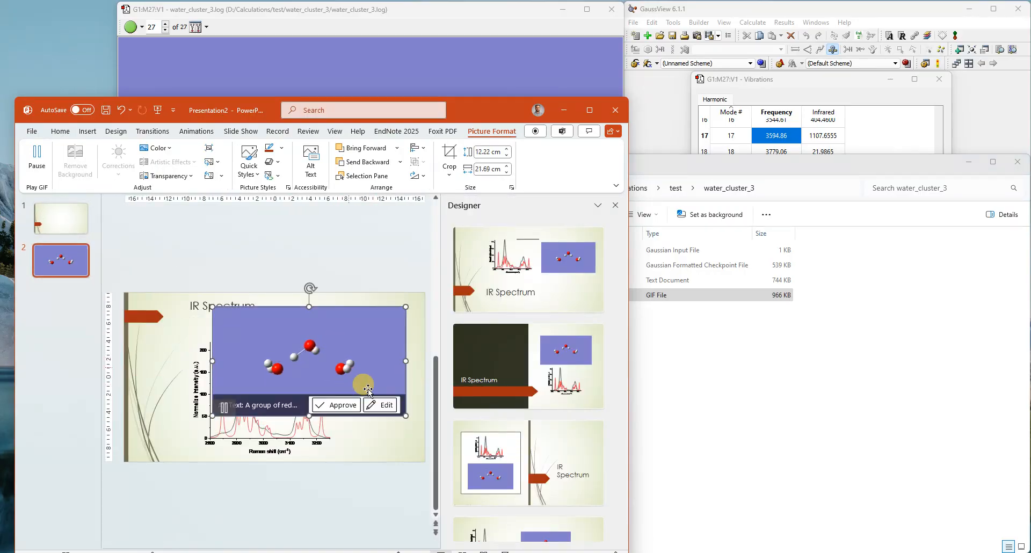
drag(403, 414, 338, 377)
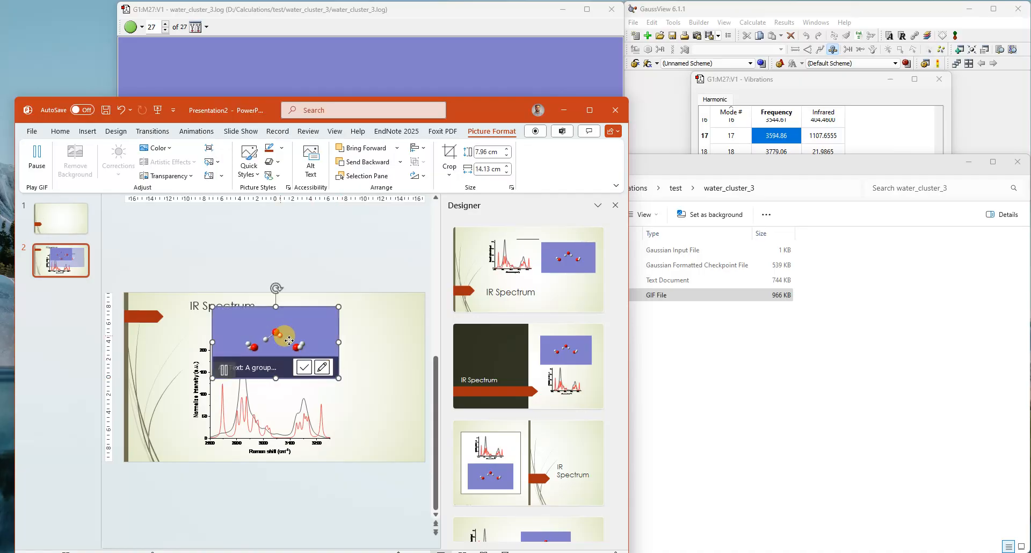
drag(285, 339, 327, 348)
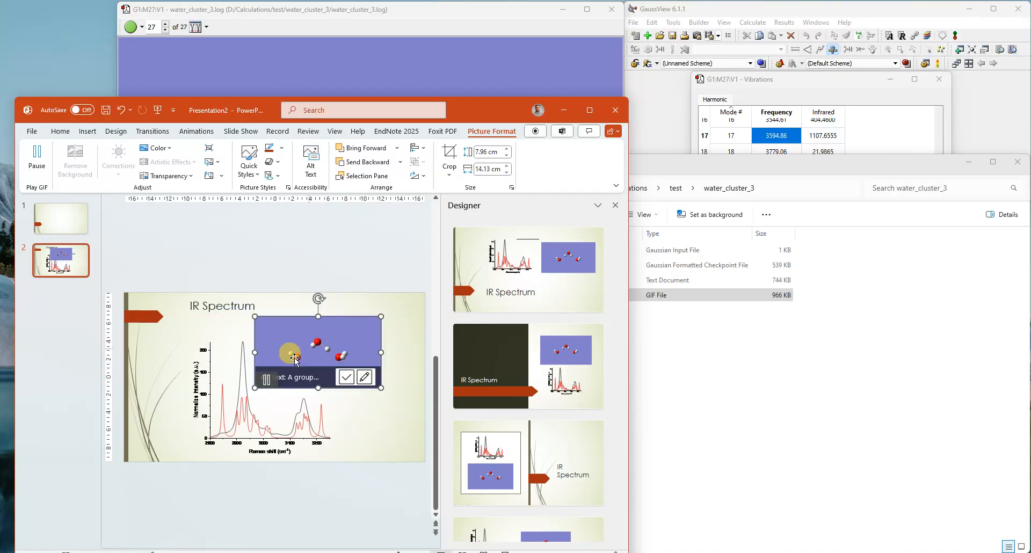
click(367, 416)
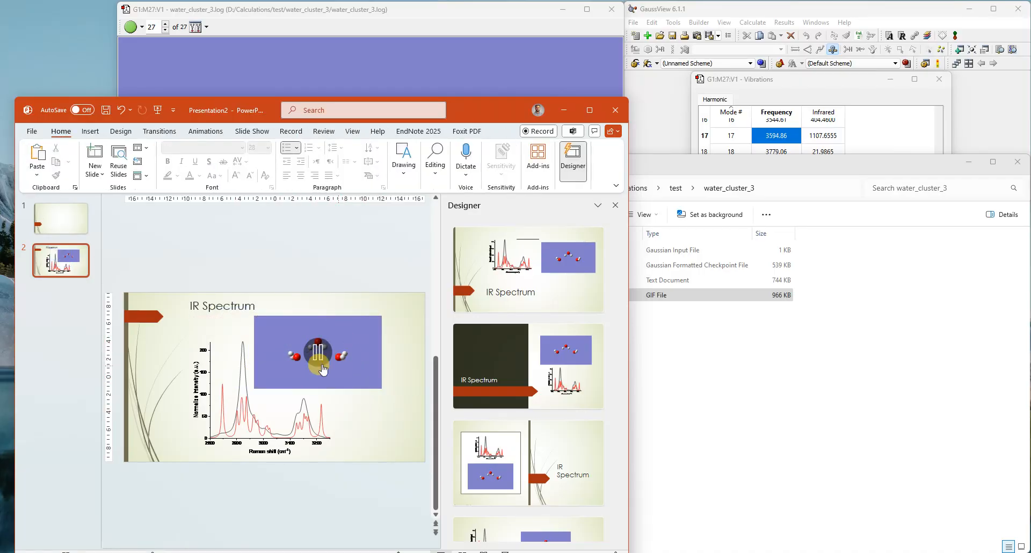
click(346, 355)
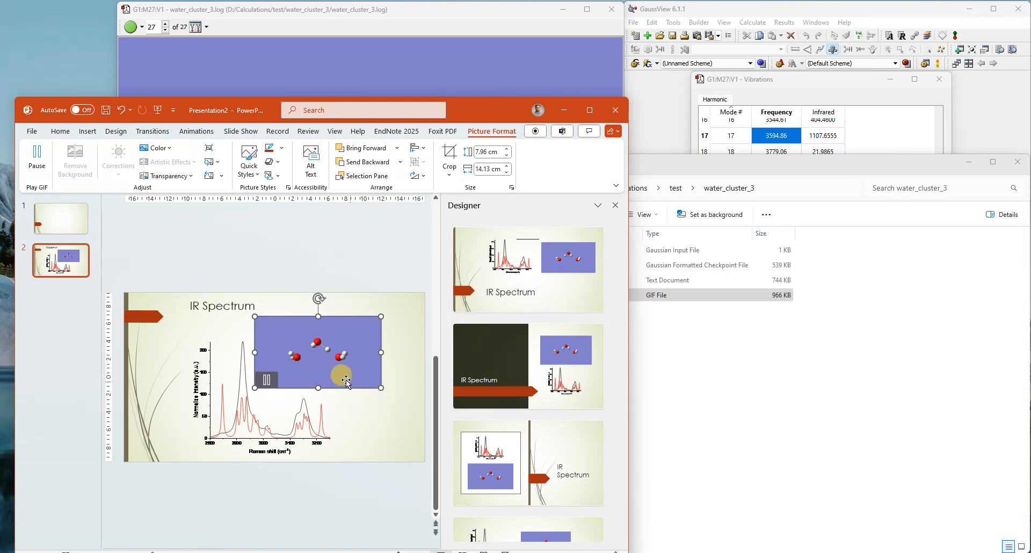
Switch to Ezgif in the browser and upload 3594 vibration.gif to its crop tool.
key(shift+F5)
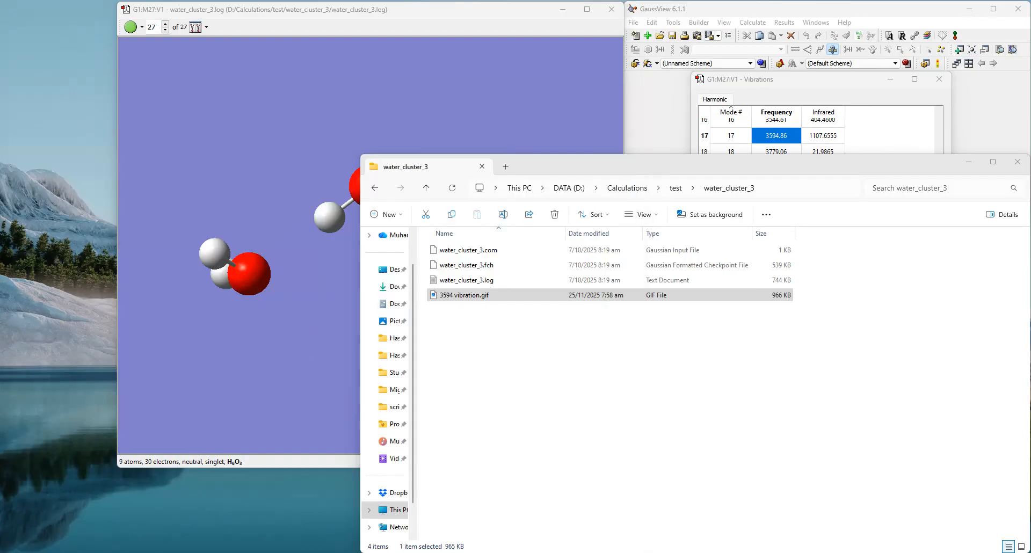
drag(0, 52, 204, 52)
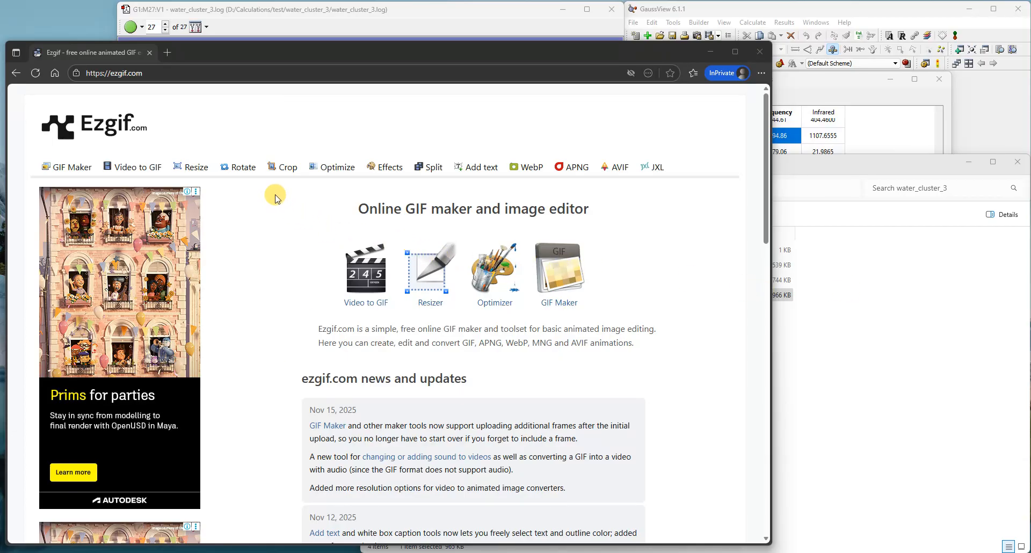
click(284, 168)
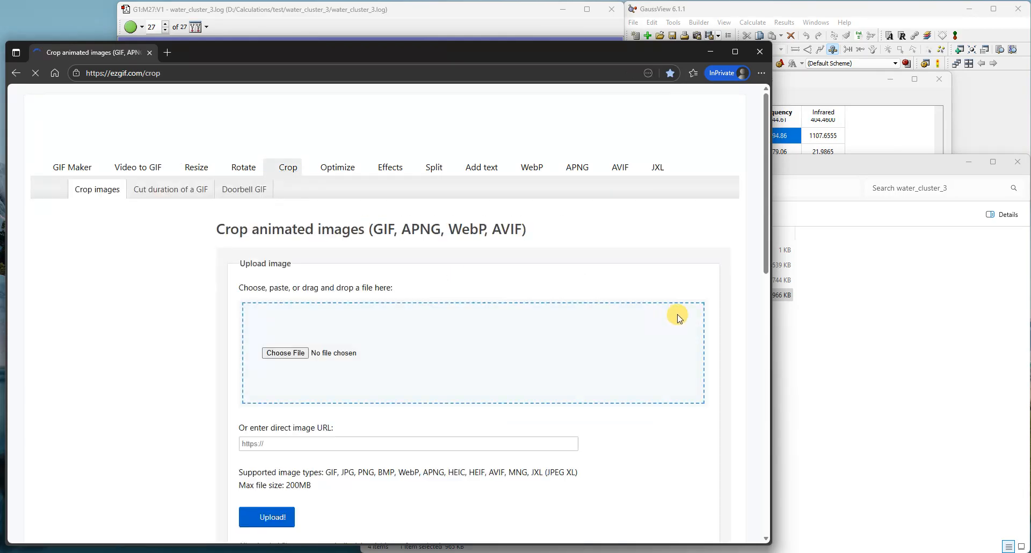
drag(788, 302, 325, 353)
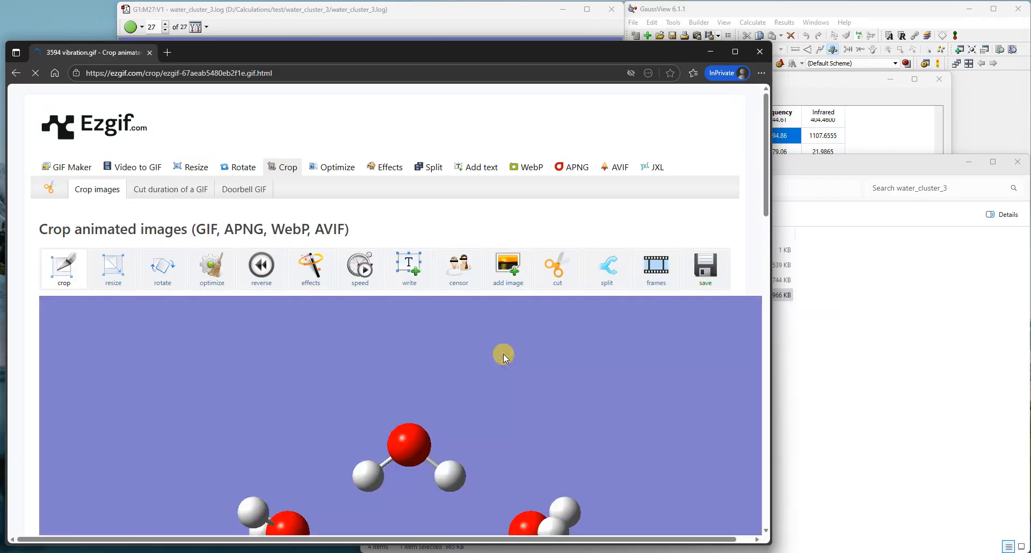
Frame a crop area of about 650 by 261 px tightly around the three water molecules in the uploaded GIF.
scroll(539, 318, down, 2)
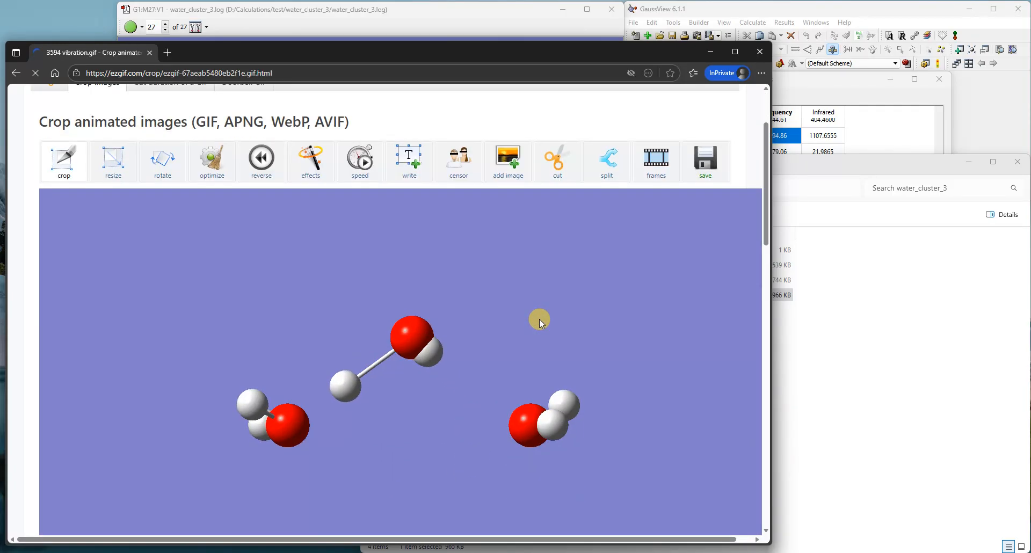
scroll(483, 295, down, 2)
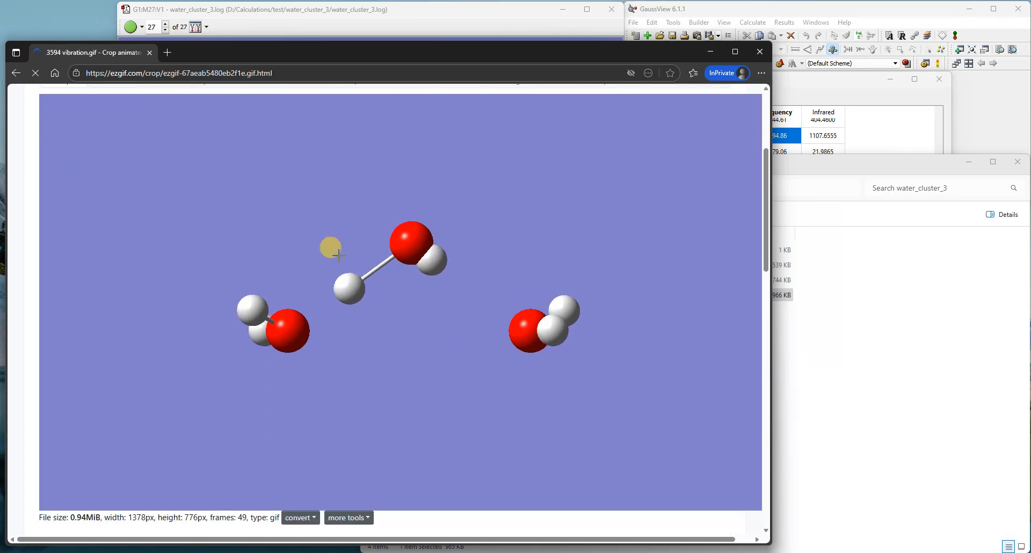
scroll(339, 255, up, 1)
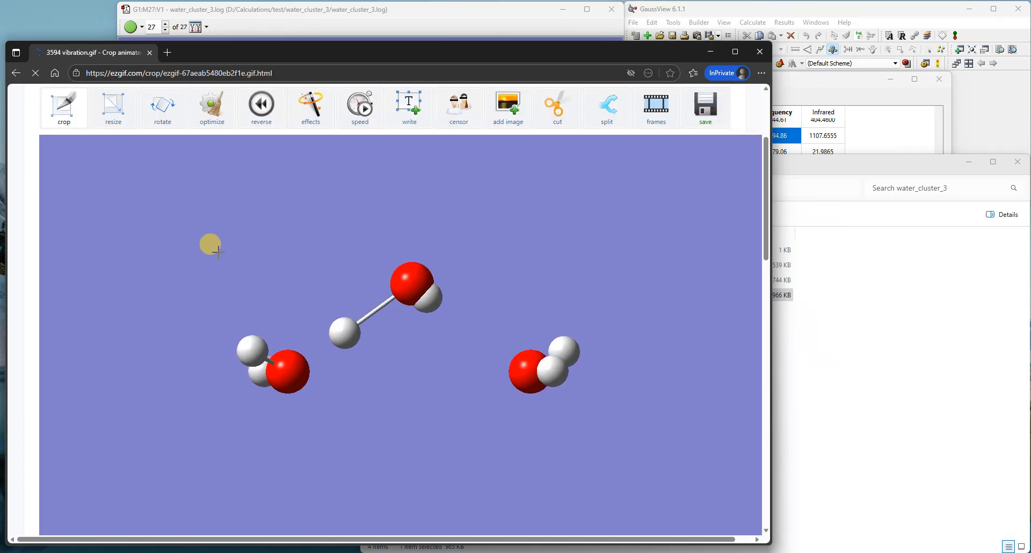
drag(221, 250, 582, 397)
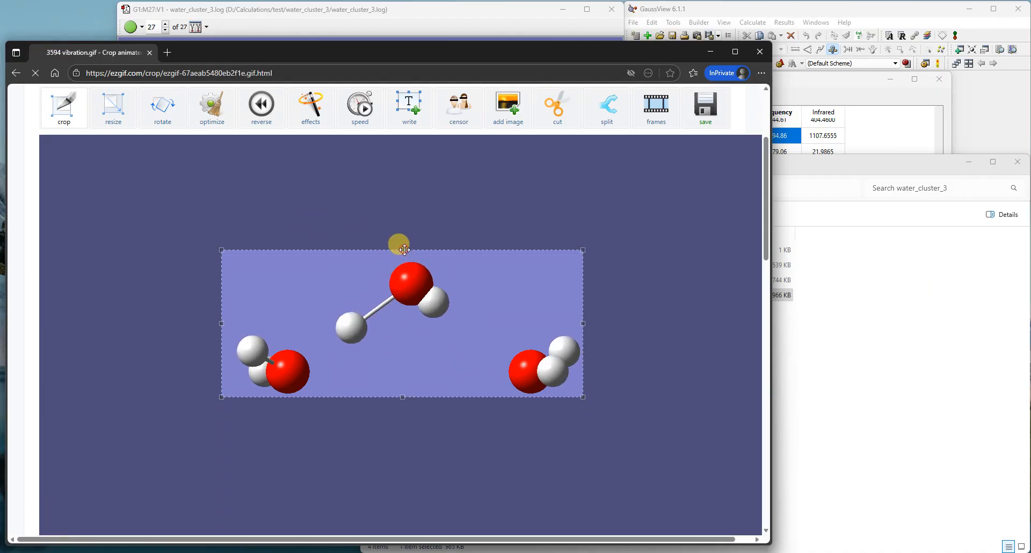
drag(405, 247, 402, 258)
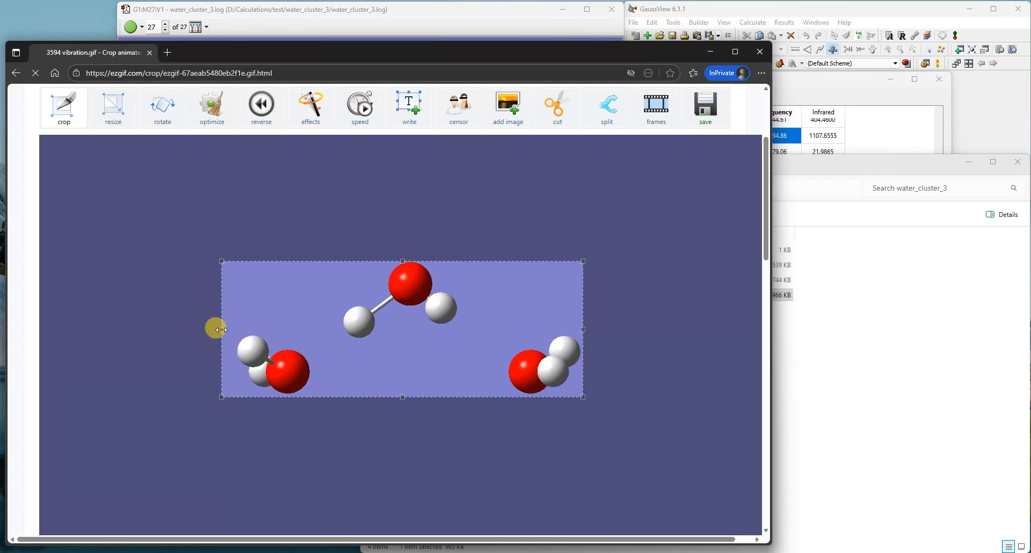
drag(221, 329, 235, 329)
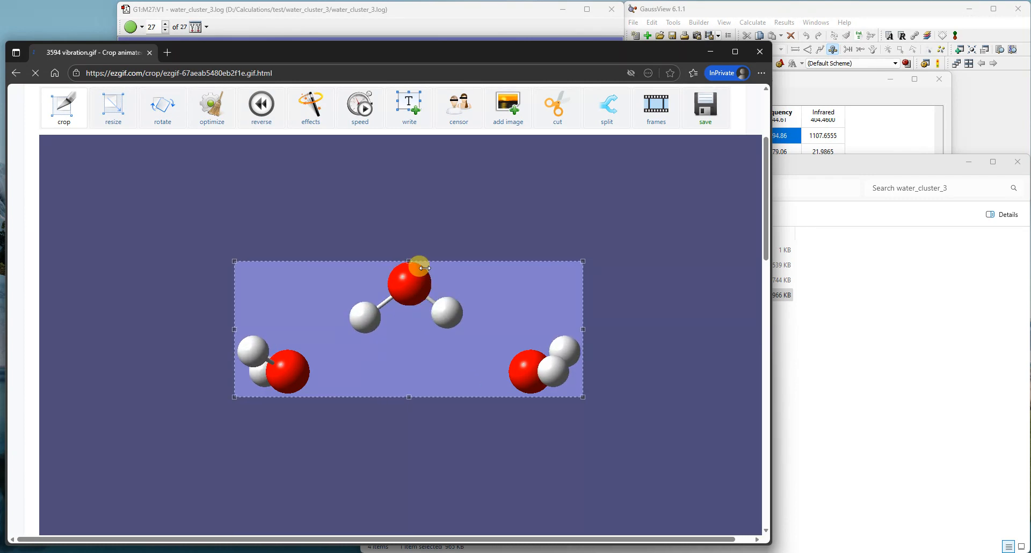
drag(408, 261, 408, 257)
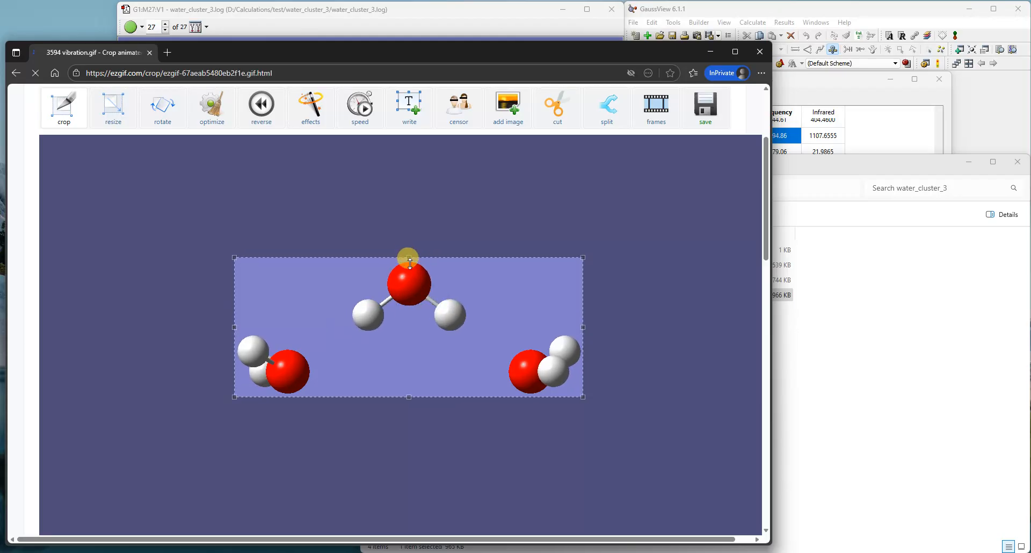
Crop the GIF to the framed area and view the cropped image.
scroll(618, 311, down, 4)
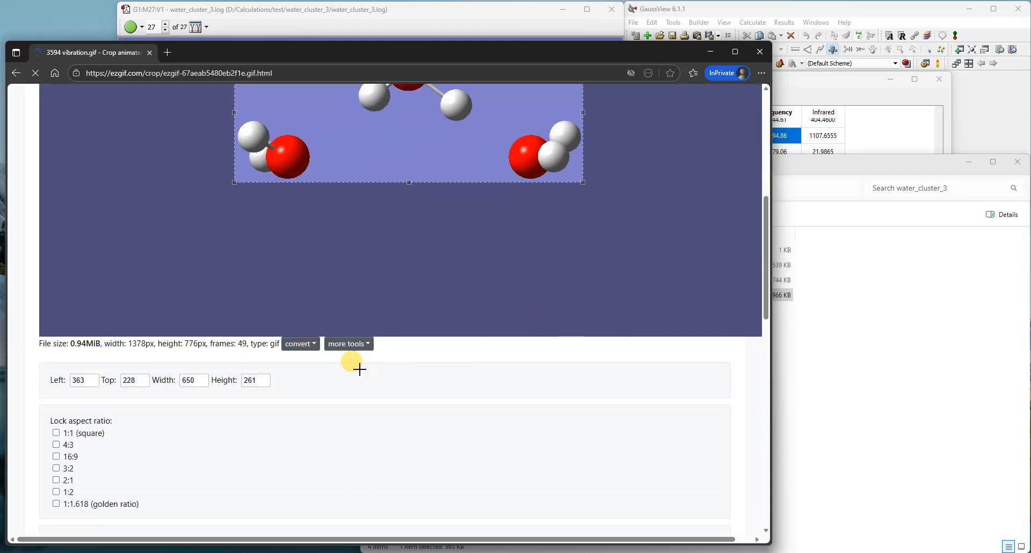
scroll(502, 352, up, 5)
scroll(502, 354, down, 5)
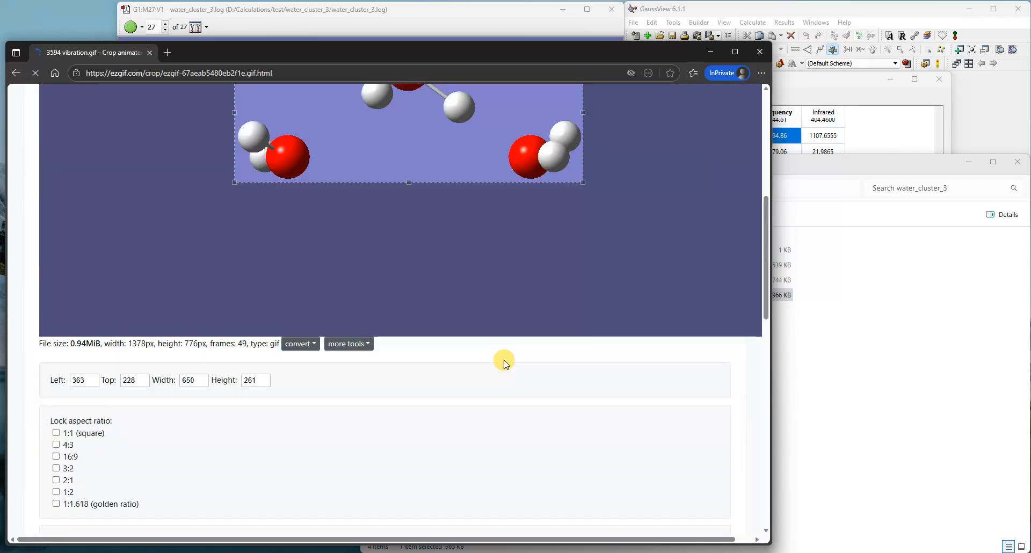
scroll(215, 400, down, 4)
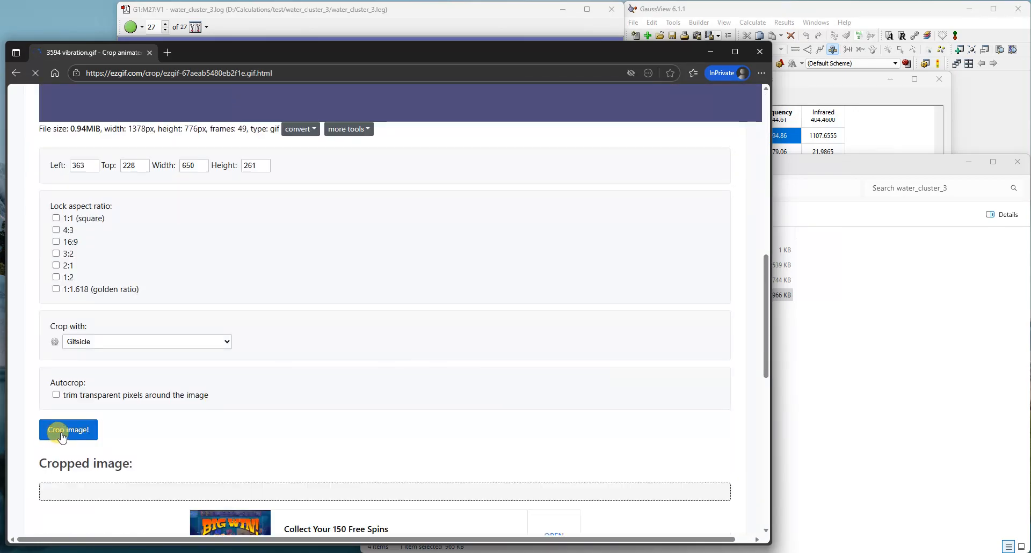
click(77, 438)
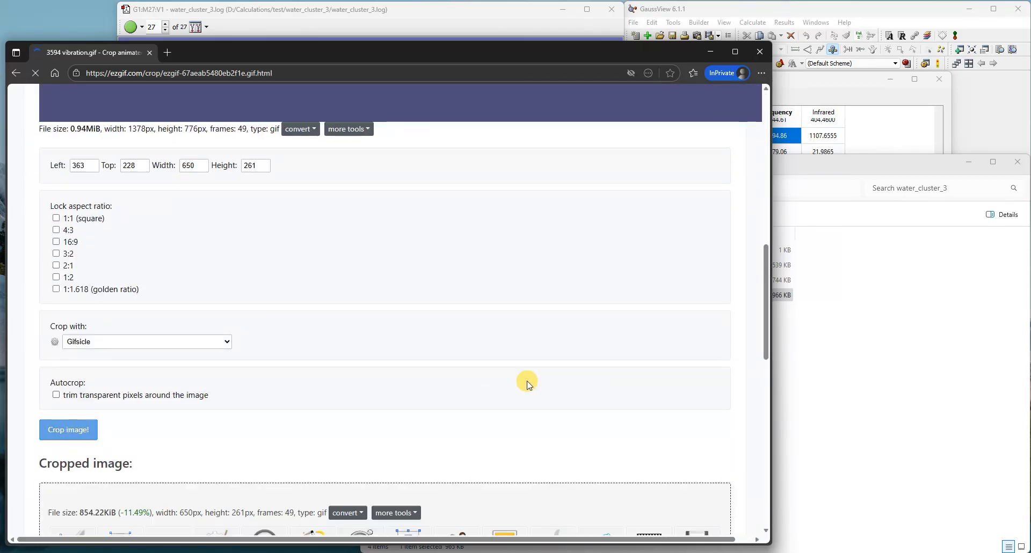
scroll(519, 360, down, 5)
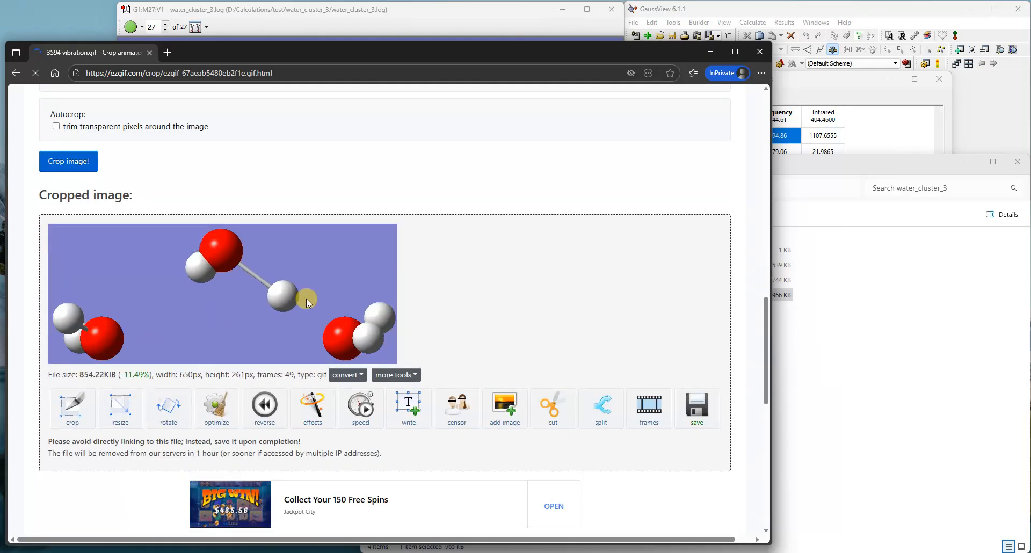
Remove the cropped GIF's background by replacing the custom color #8080cc with transparency.
click(403, 375)
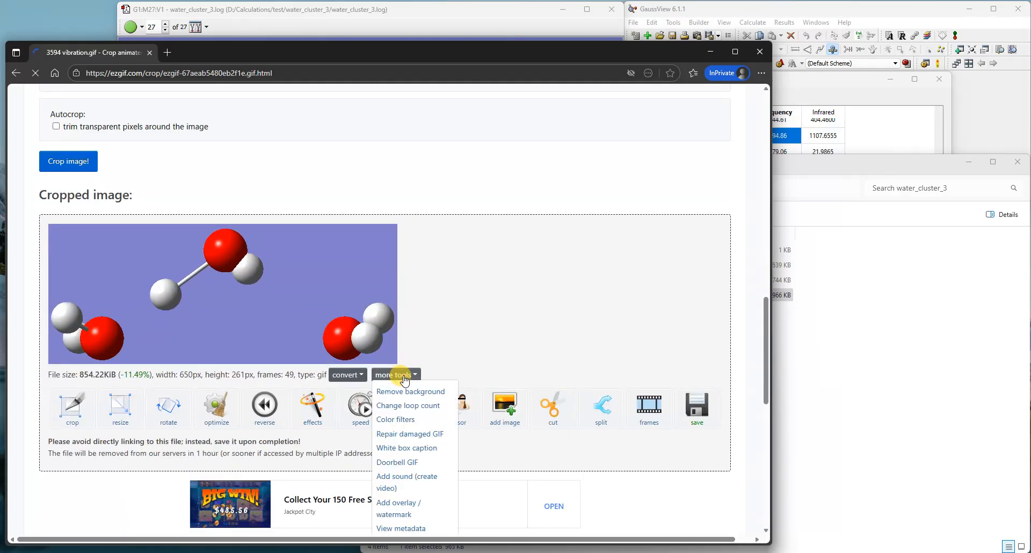
click(411, 392)
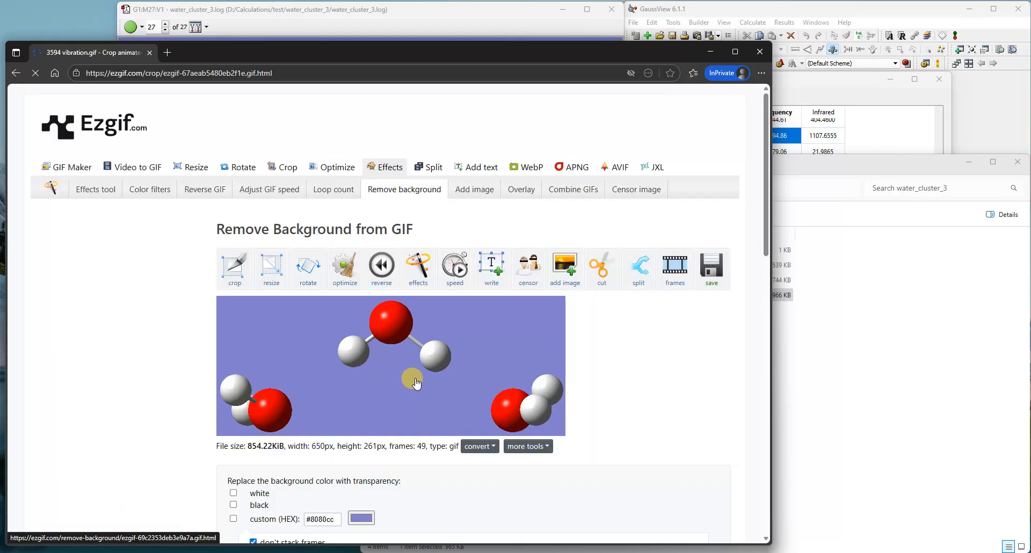
scroll(427, 236, down, 3)
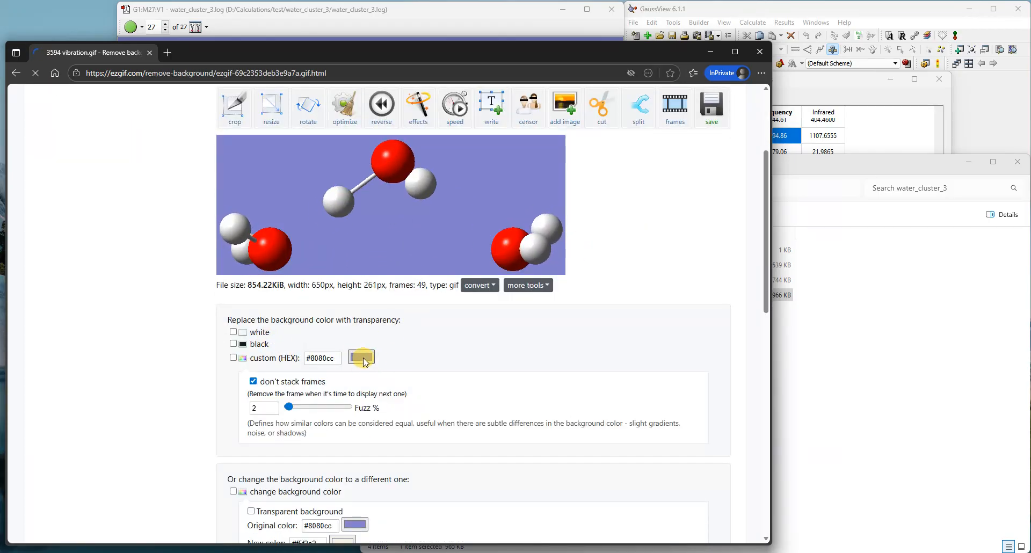
click(234, 357)
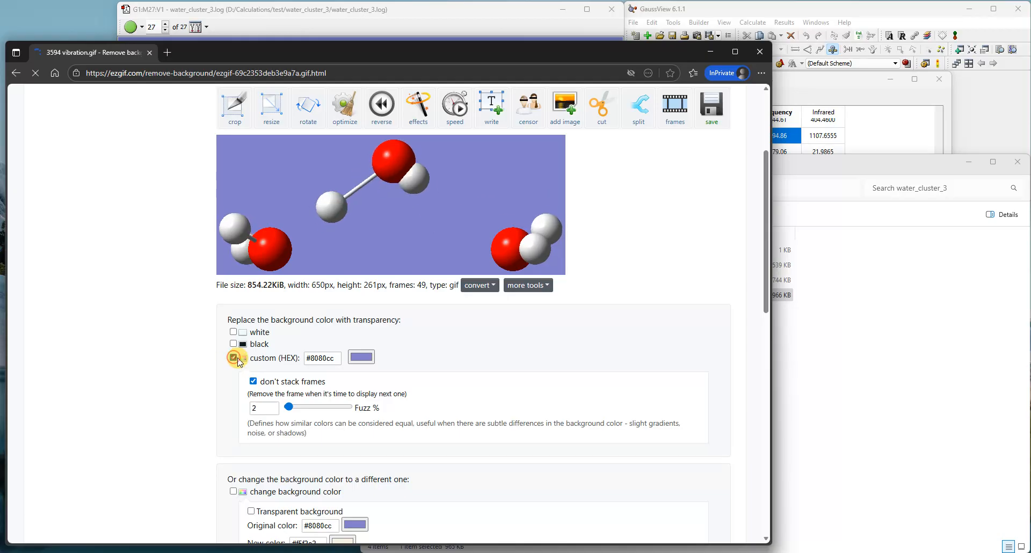
scroll(290, 364, down, 5)
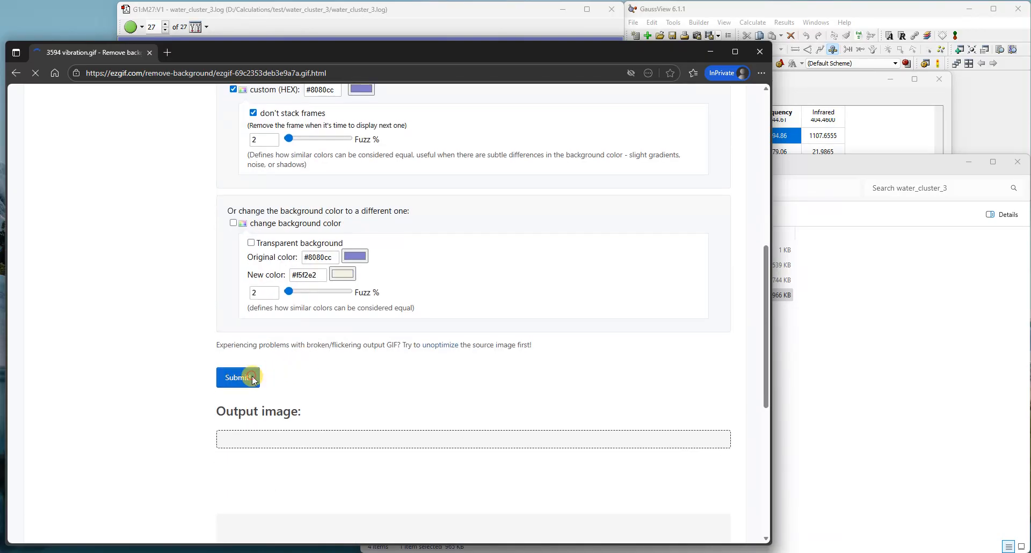
click(253, 376)
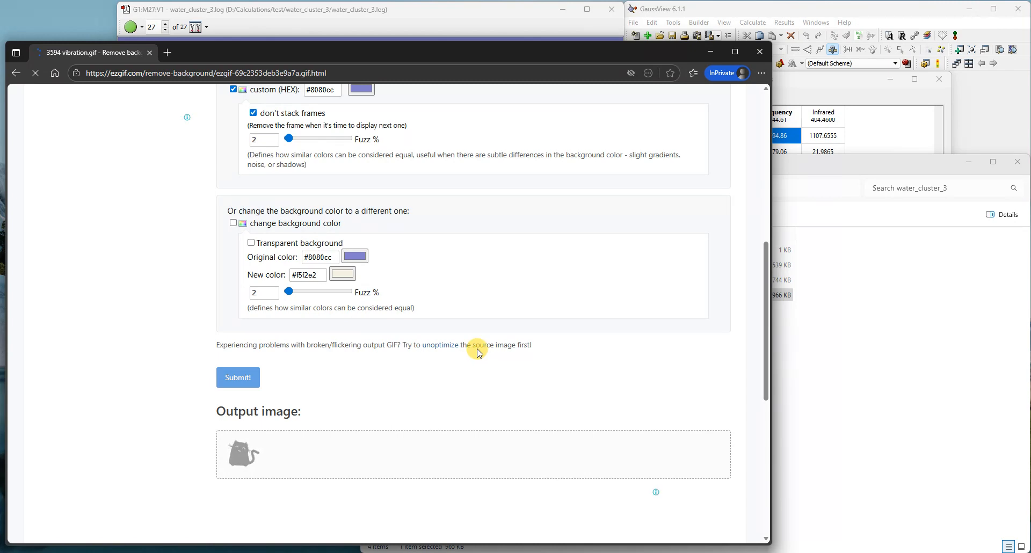
Check the background-free output, save it as 3594vibration-ezgif.com-gif-maker.gif and transfer it from the downloads to the water_cluster_3 folder.
scroll(479, 353, down, 3)
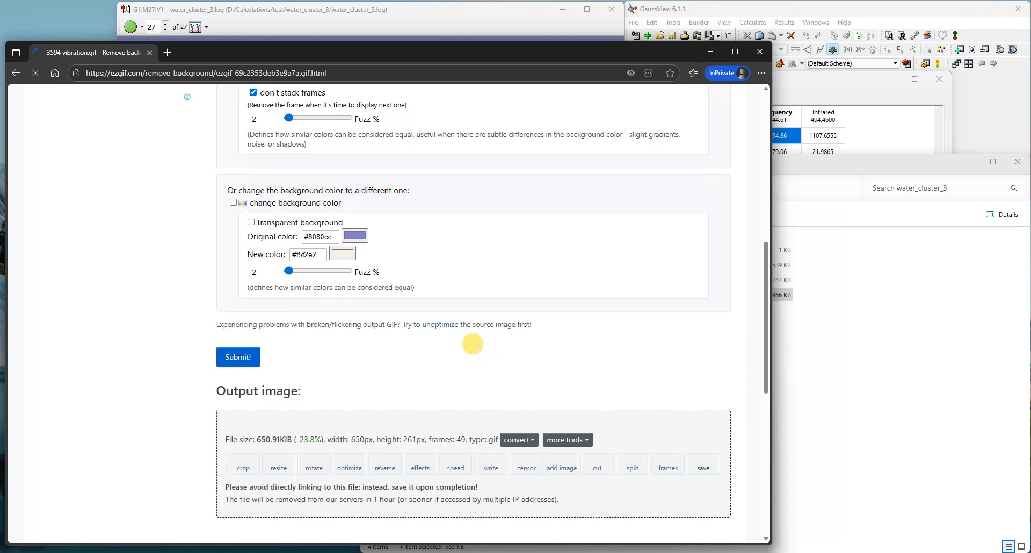
scroll(478, 350, up, 4)
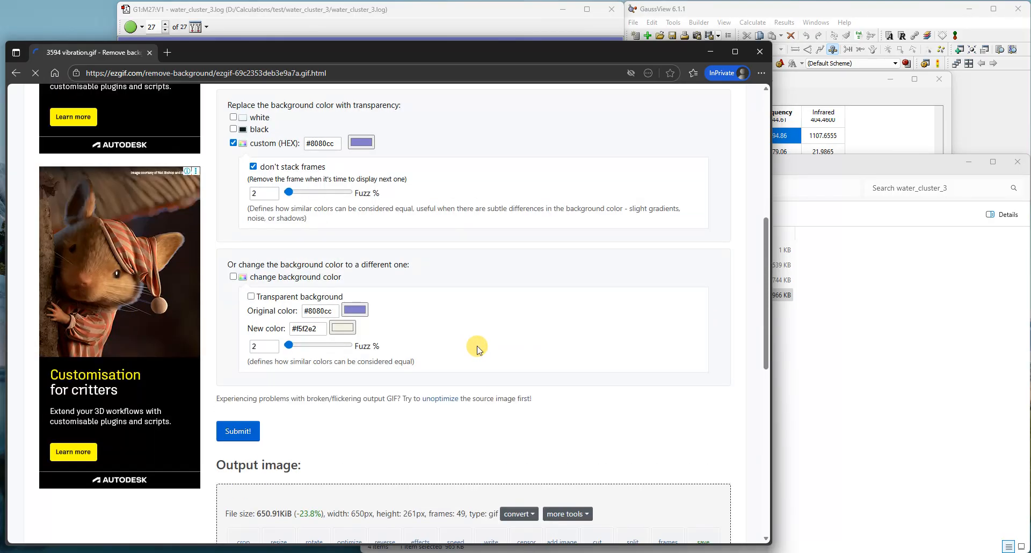
scroll(478, 347, down, 2)
scroll(477, 346, down, 6)
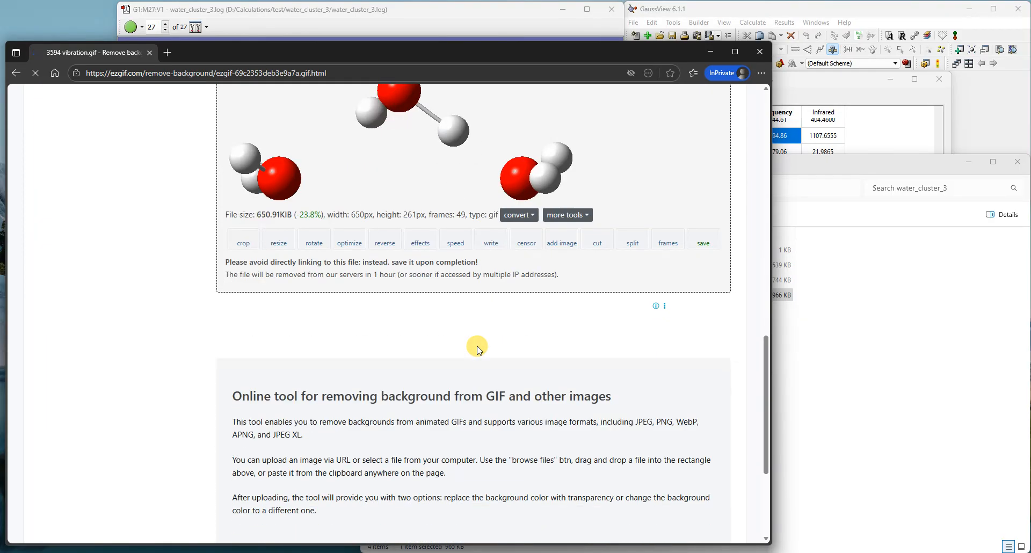
scroll(478, 300, up, 4)
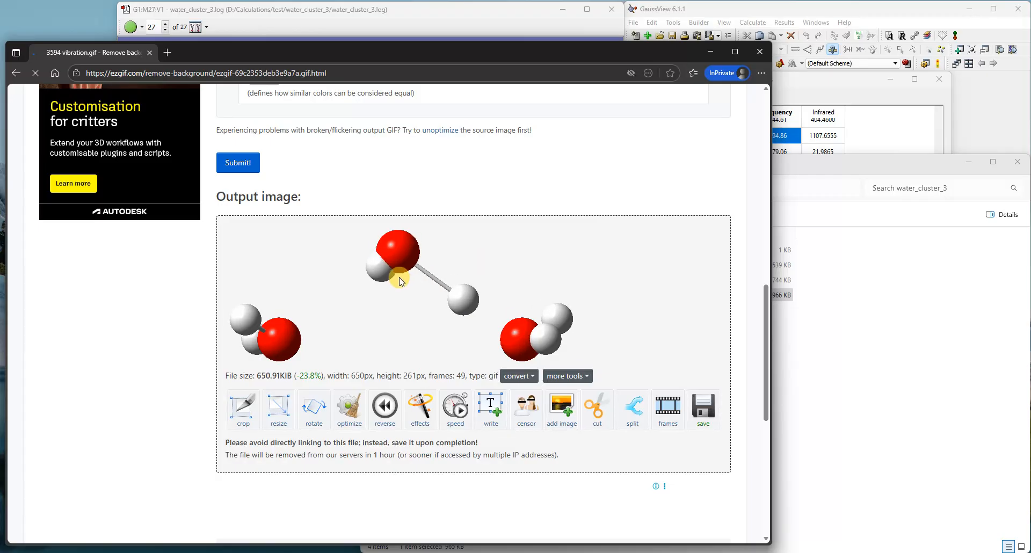
click(712, 419)
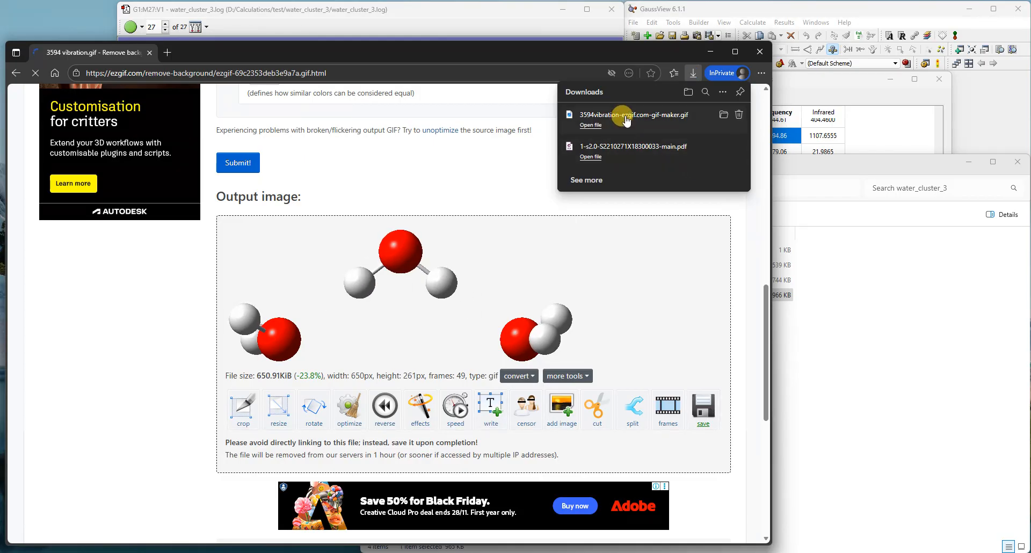
drag(871, 365, 870, 297)
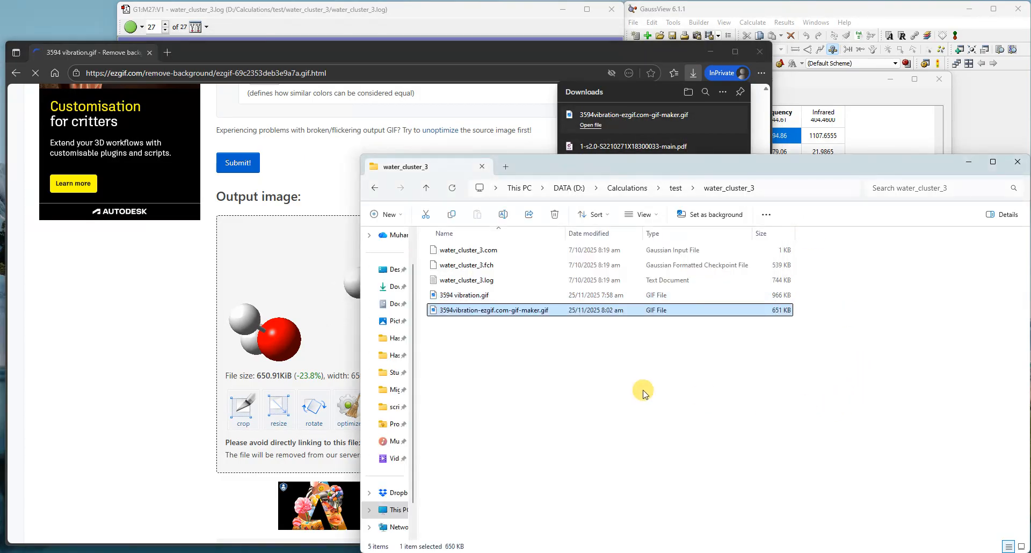
View 3594vibration-ezgif.com-gif-maker.gif from the water_cluster_3 folder and close the viewer.
click(532, 374)
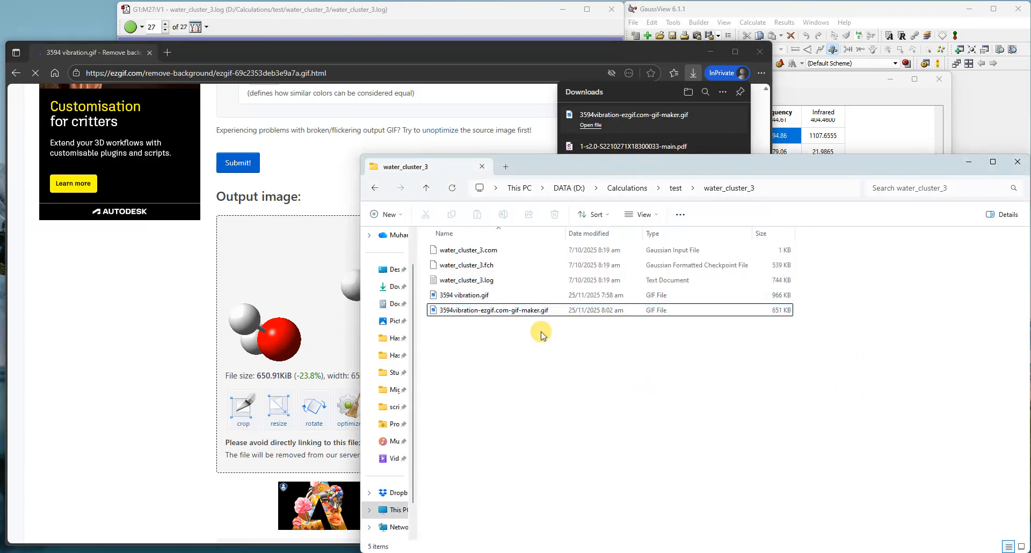
double_click(504, 312)
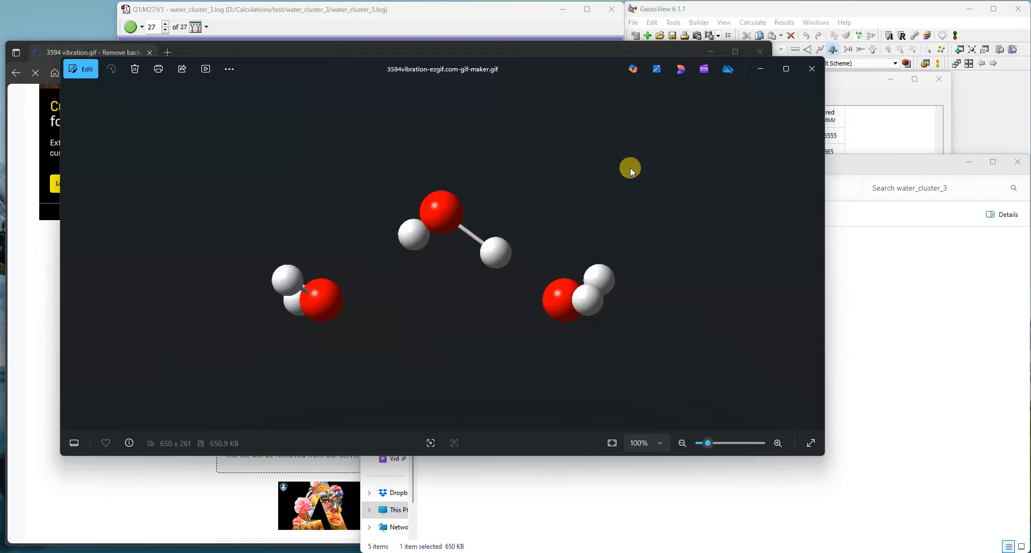
click(810, 76)
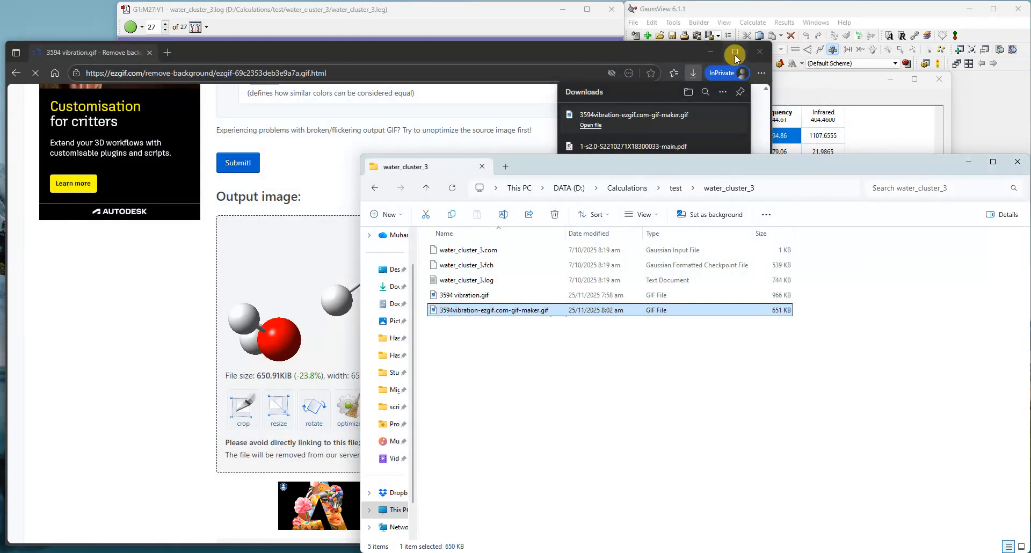
Switch to PowerPoint and insert 3594vibration-ezgif.com-gif-maker.gif from the folder onto the IR Spectrum slide.
click(718, 54)
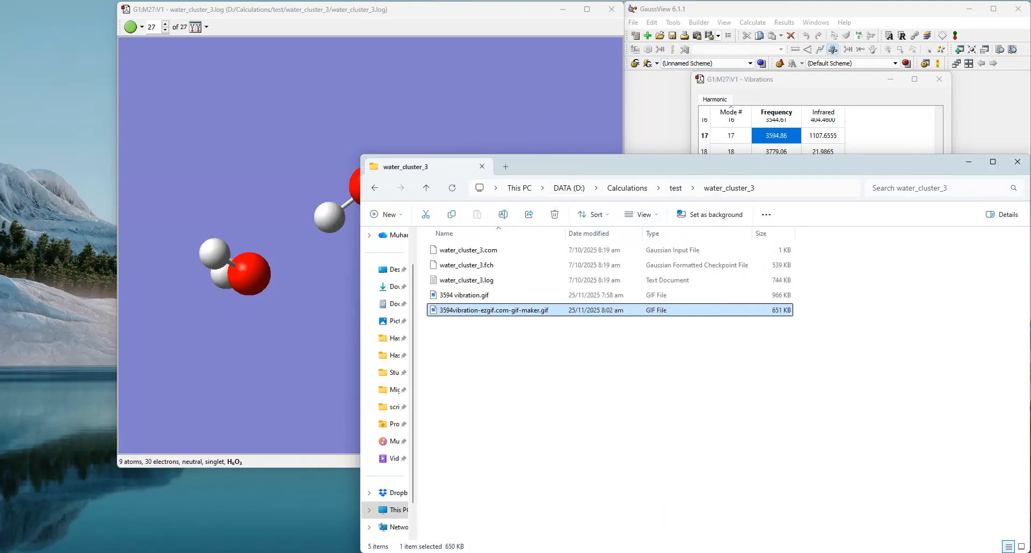
key(alt+Tab)
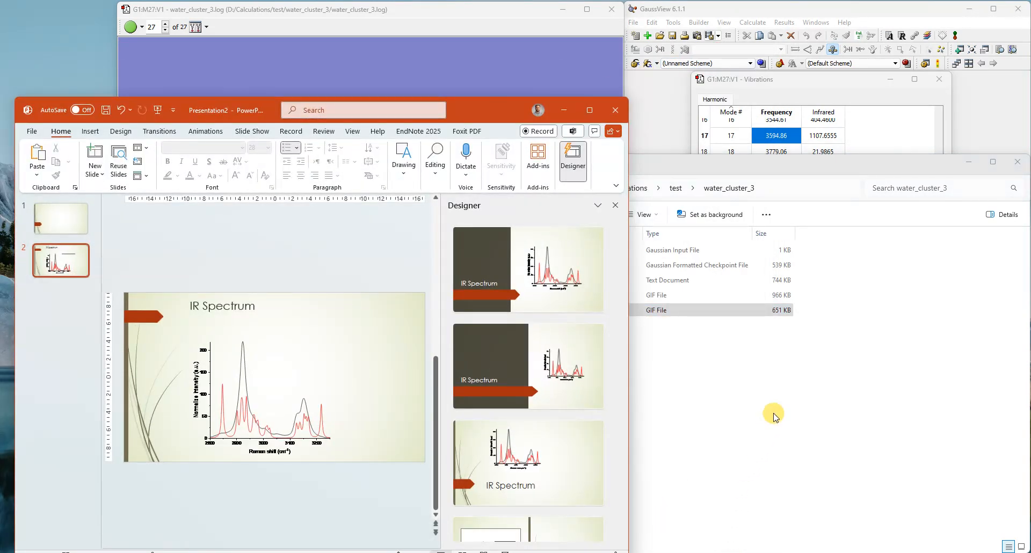
drag(650, 317, 374, 357)
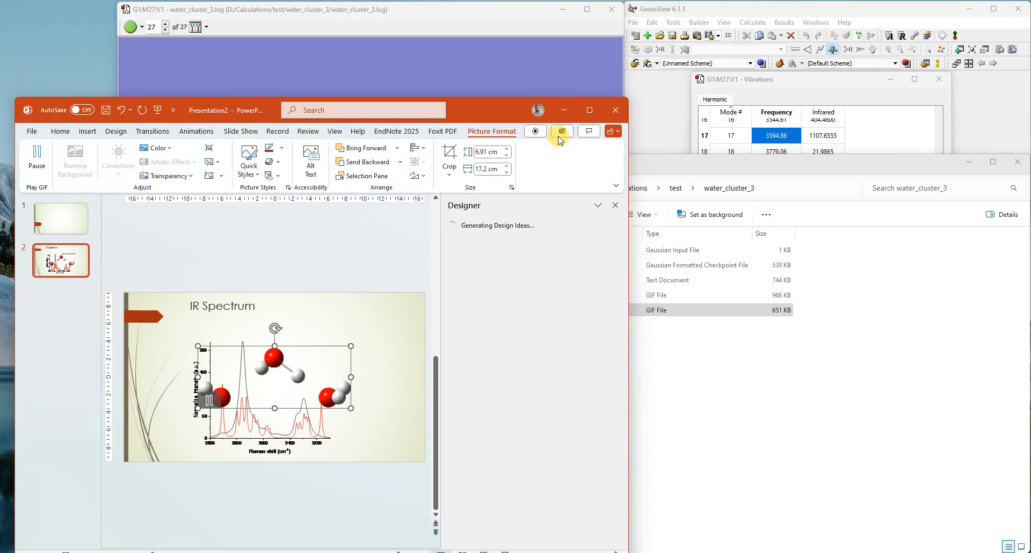
Enlarge the slide workspace, shrink the transparent GIF to about 2.42 by 6.03 cm and place it above the spectrum plot.
click(581, 111)
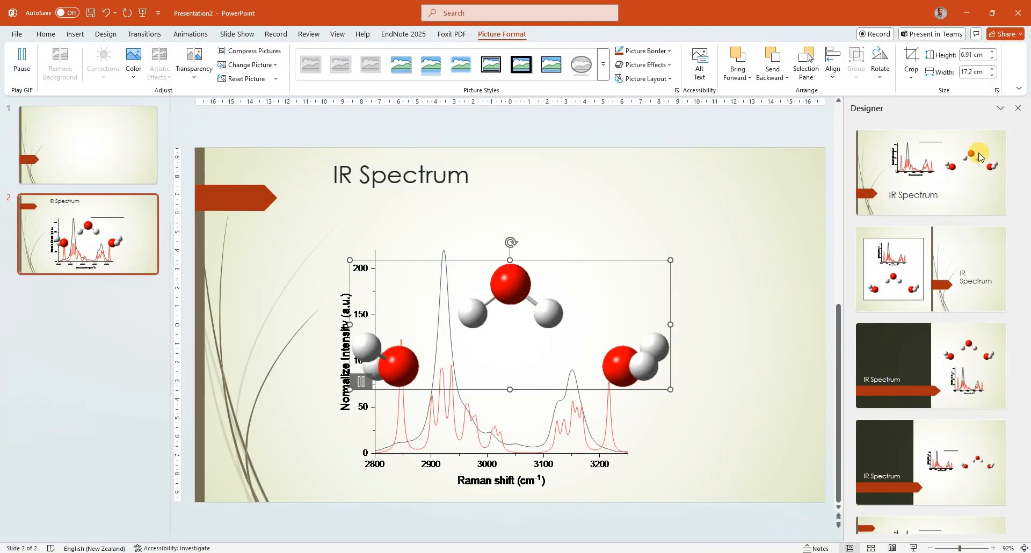
click(1015, 107)
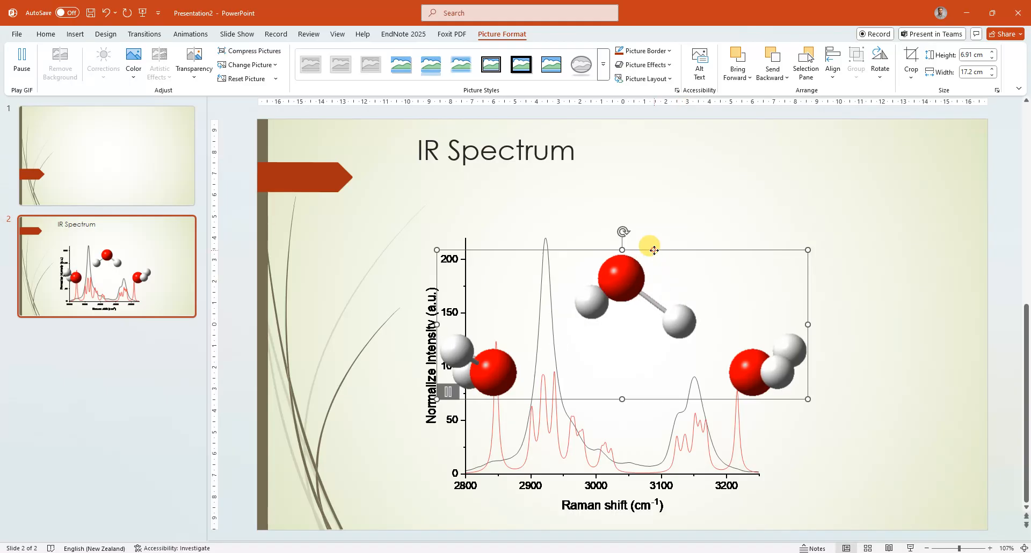
click(723, 199)
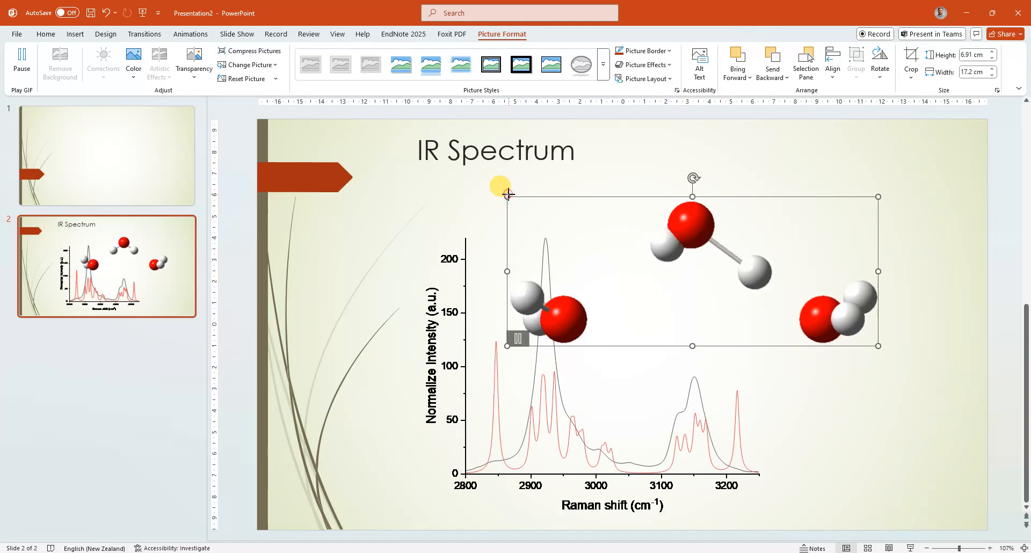
drag(502, 198, 765, 294)
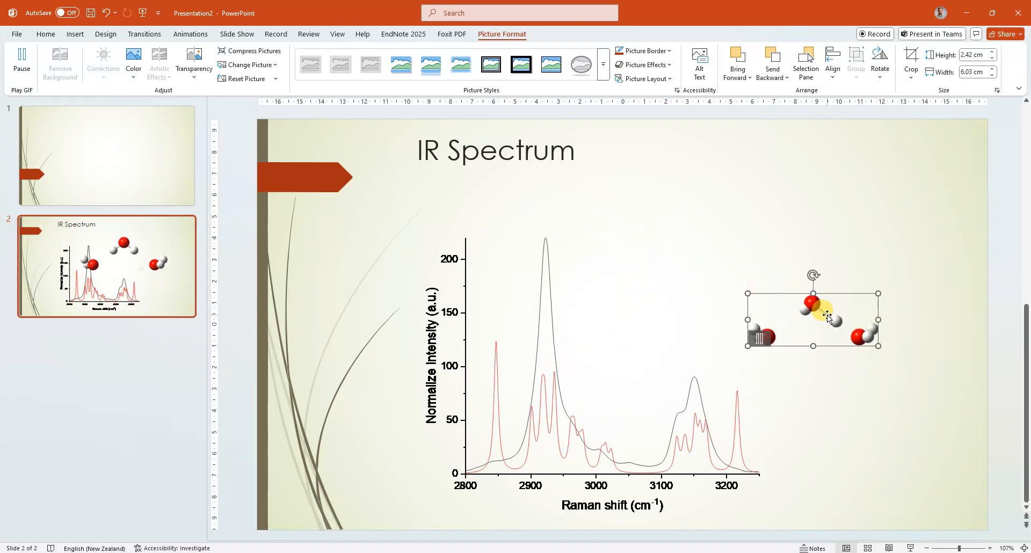
drag(827, 318, 670, 208)
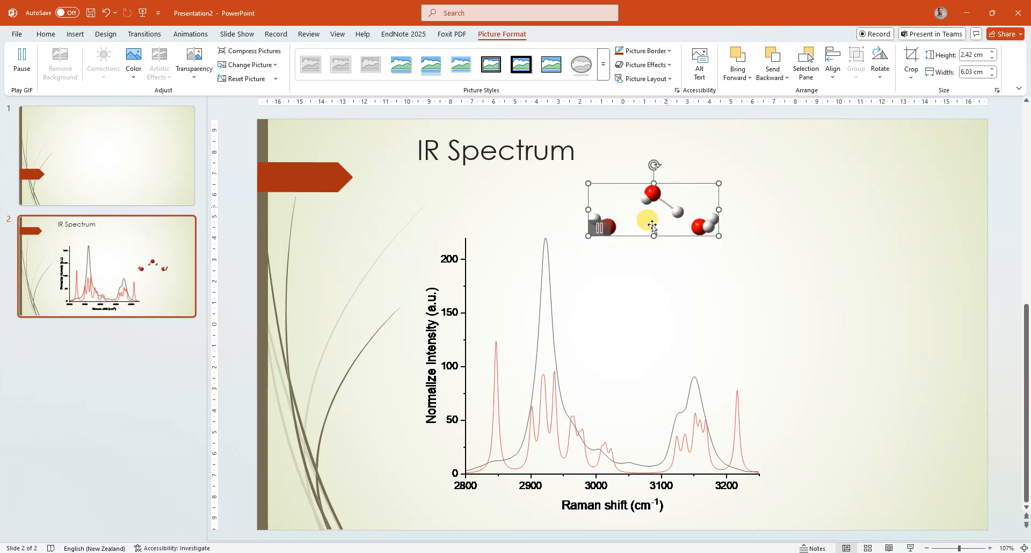
Start adding a recently used shape to the IR Spectrum slide.
click(69, 35)
click(239, 73)
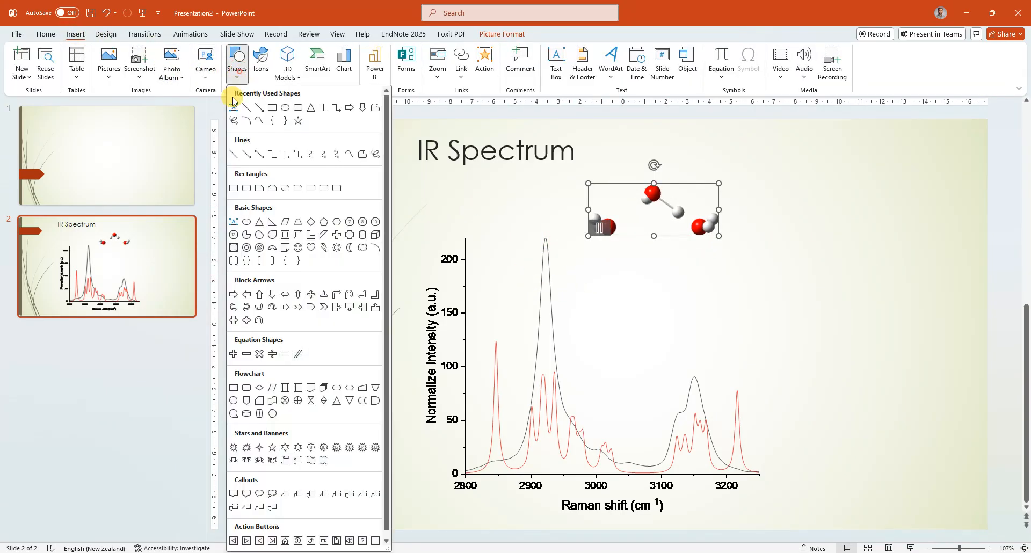
click(303, 111)
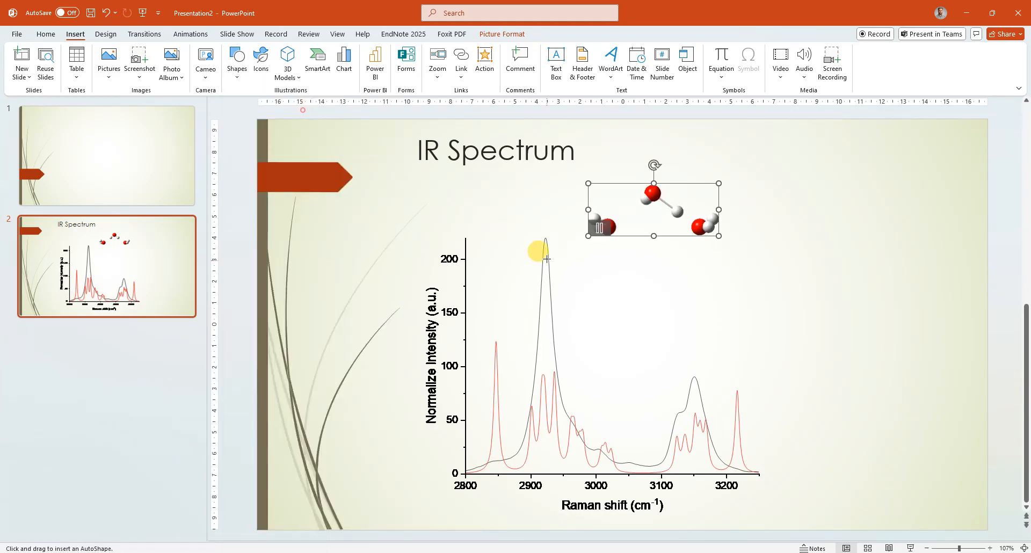